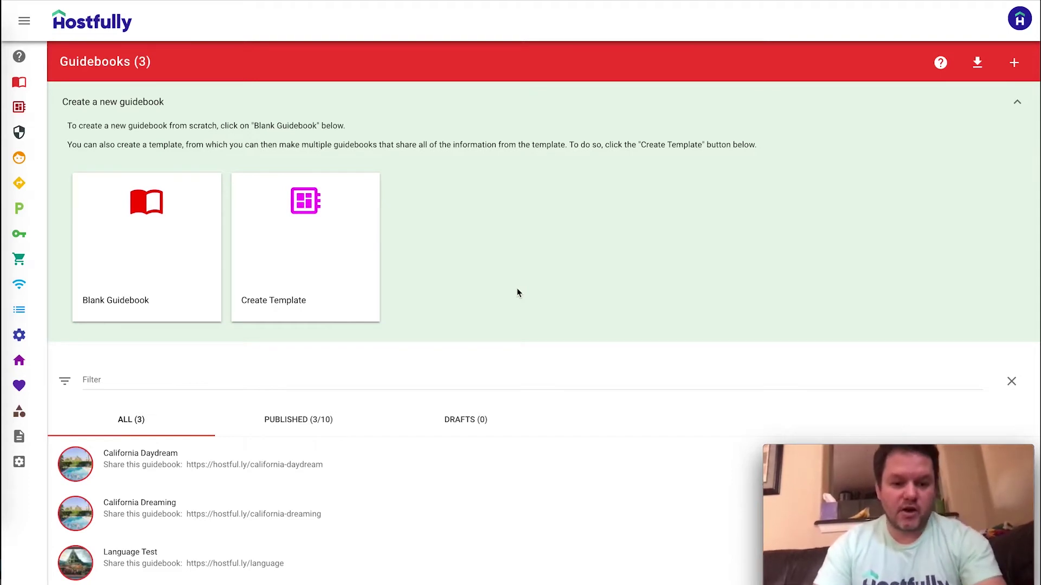
- Start a blank guidebook and name it 'Secure only'
{"action": "scroll", "coordinate": [458, 209], "scroll_direction": "down", "scroll_amount": 1}
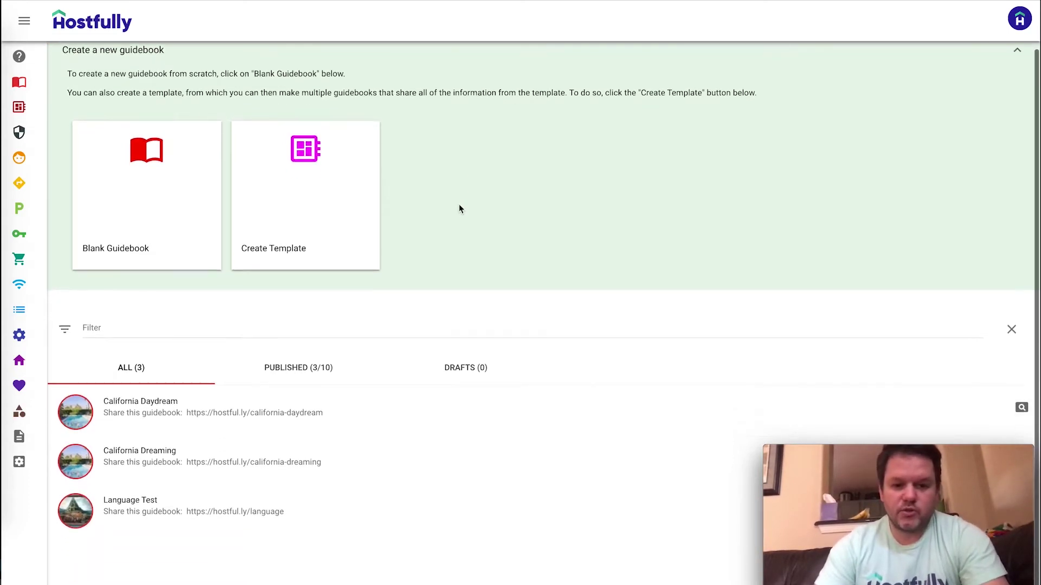
{"action": "scroll", "coordinate": [459, 210], "scroll_direction": "up", "scroll_amount": 1}
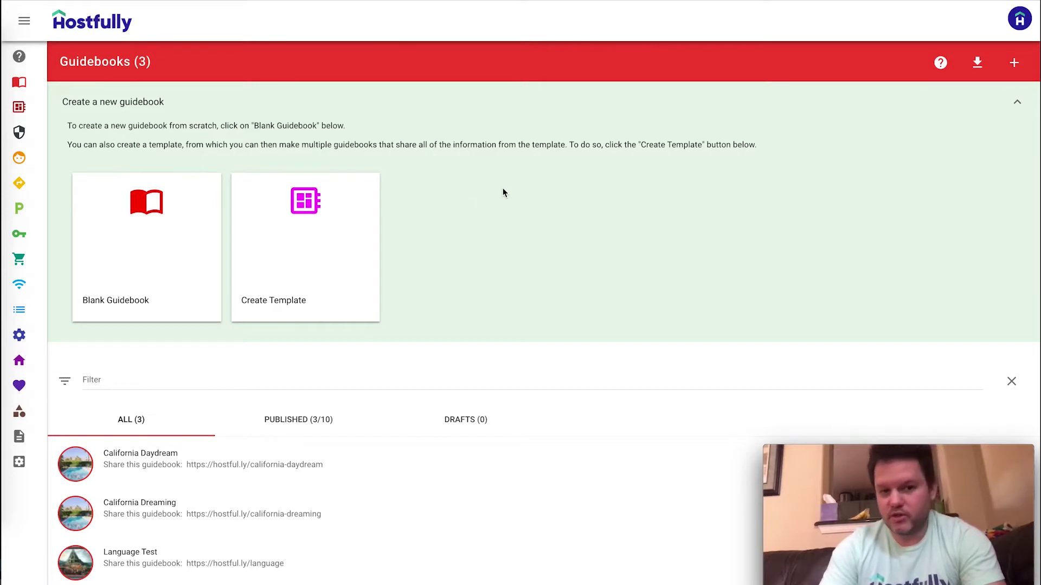
{"action": "left_click", "coordinate": [159, 241]}
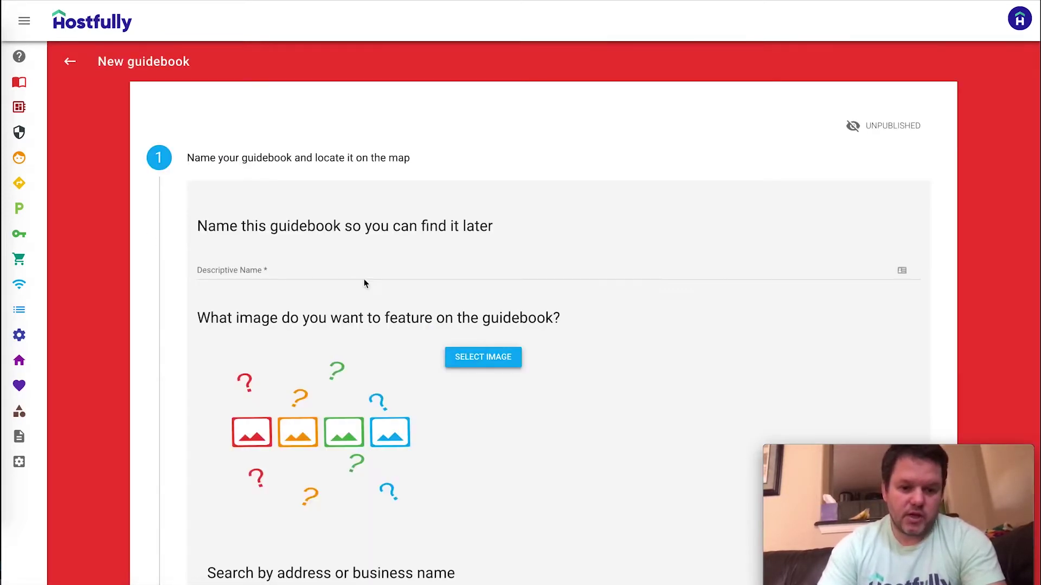
{"action": "left_click", "coordinate": [365, 276]}
{"action": "type", "text": "Secure only"}
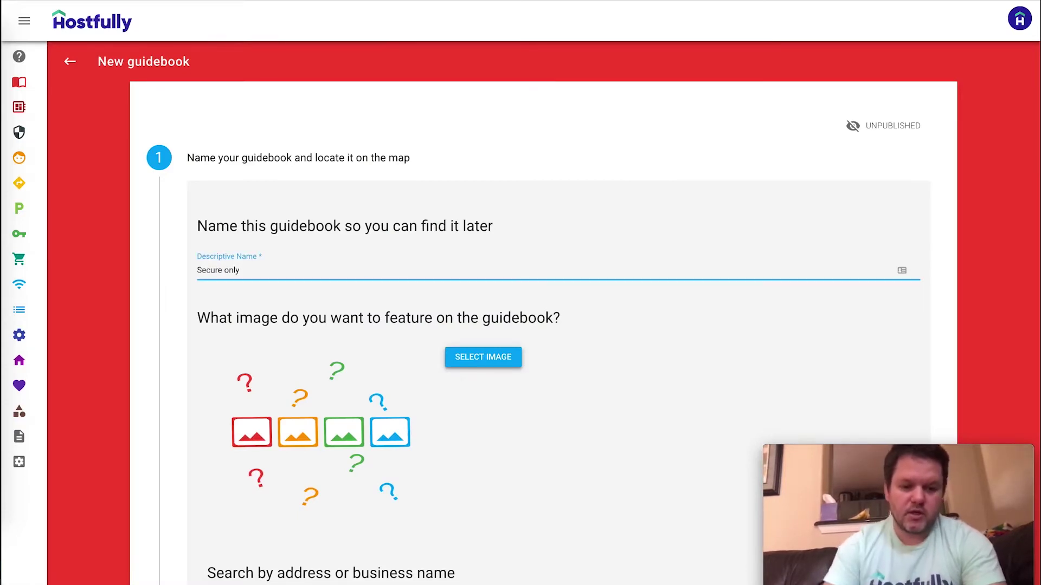
- Set the guidebook location to Chicago, IL, USA, then save and publish it
{"action": "scroll", "coordinate": [384, 327], "scroll_direction": "down", "scroll_amount": 7}
{"action": "left_click", "coordinate": [388, 239]}
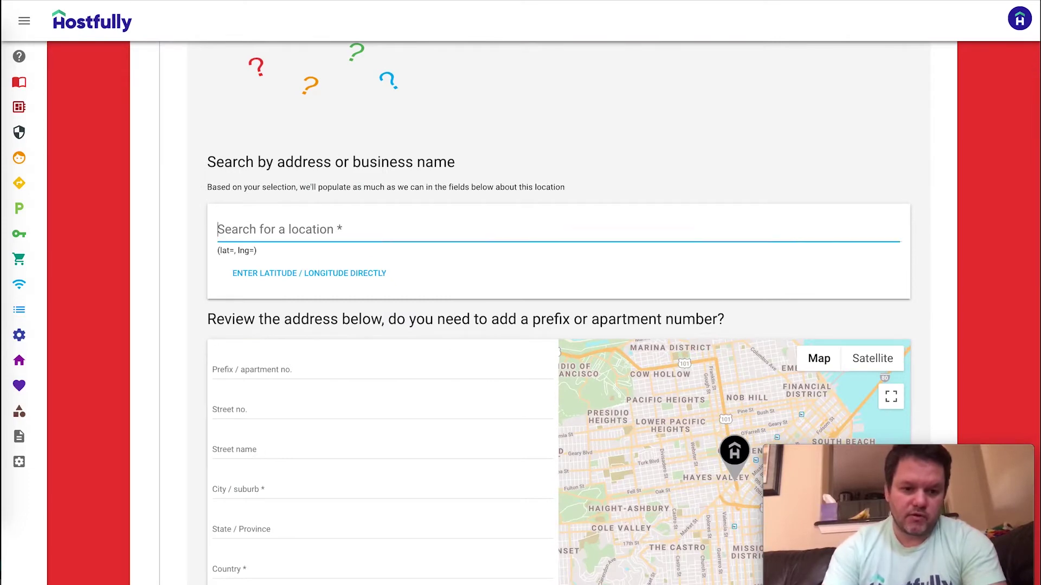
{"action": "type", "text": "chi"}
{"action": "left_click", "coordinate": [347, 257]}
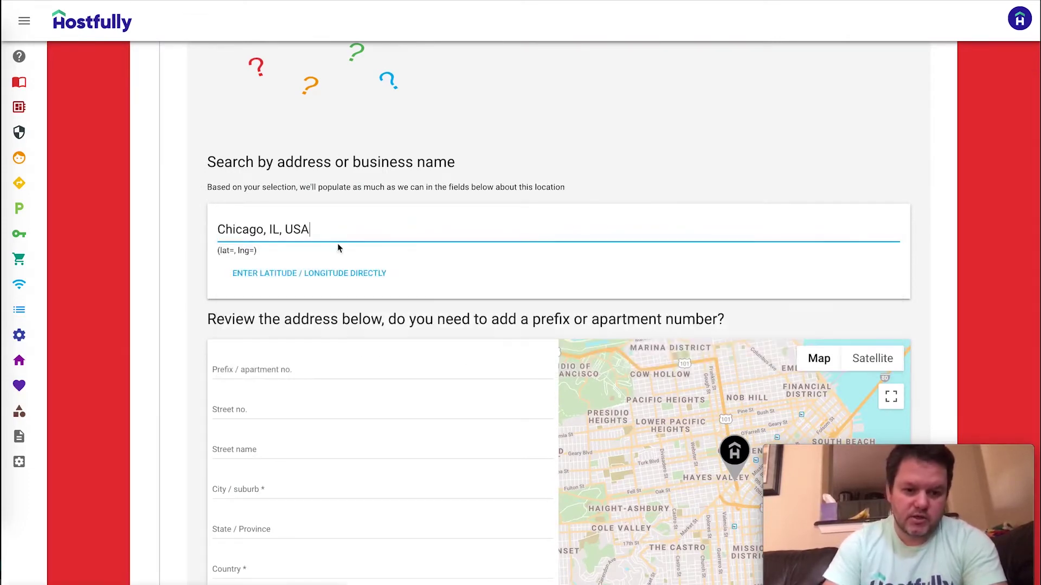
{"action": "scroll", "coordinate": [143, 218], "scroll_direction": "down", "scroll_amount": 20}
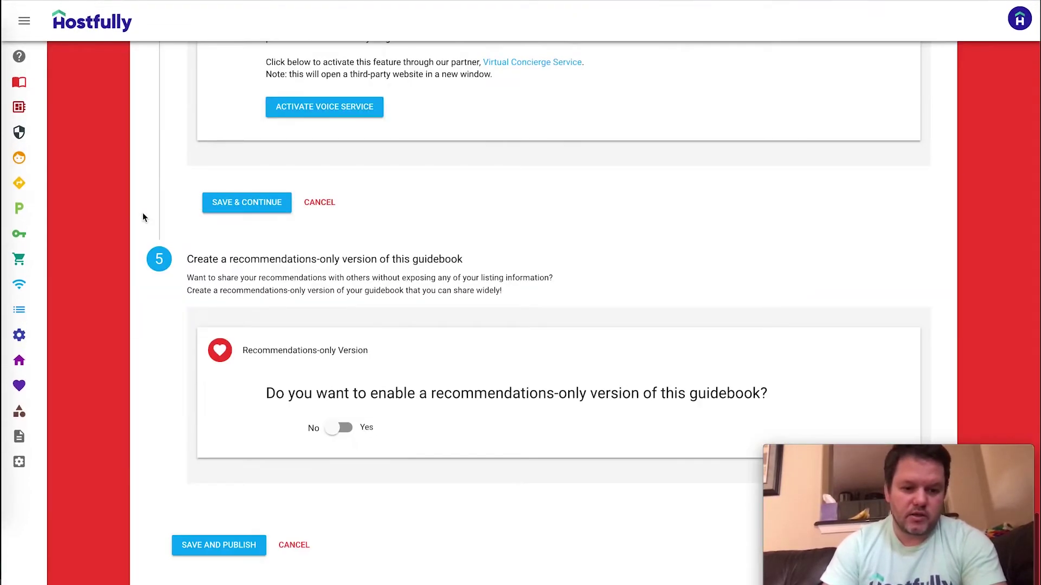
{"action": "left_click", "coordinate": [210, 547]}
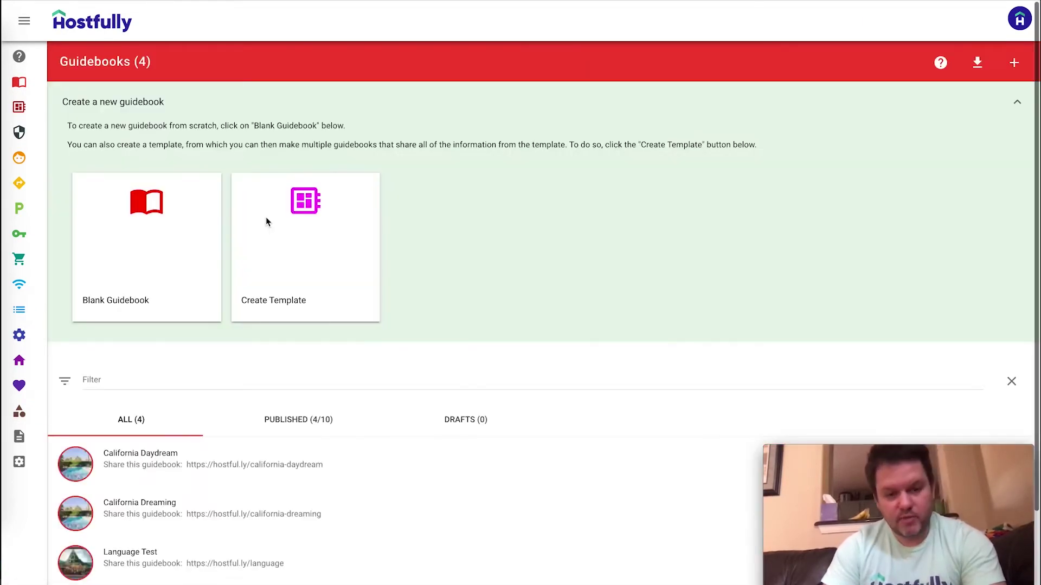
- Copy the Secure only guidebook's share URL and open a new Chrome incognito window
{"action": "scroll", "coordinate": [277, 365], "scroll_direction": "down", "scroll_amount": 2}
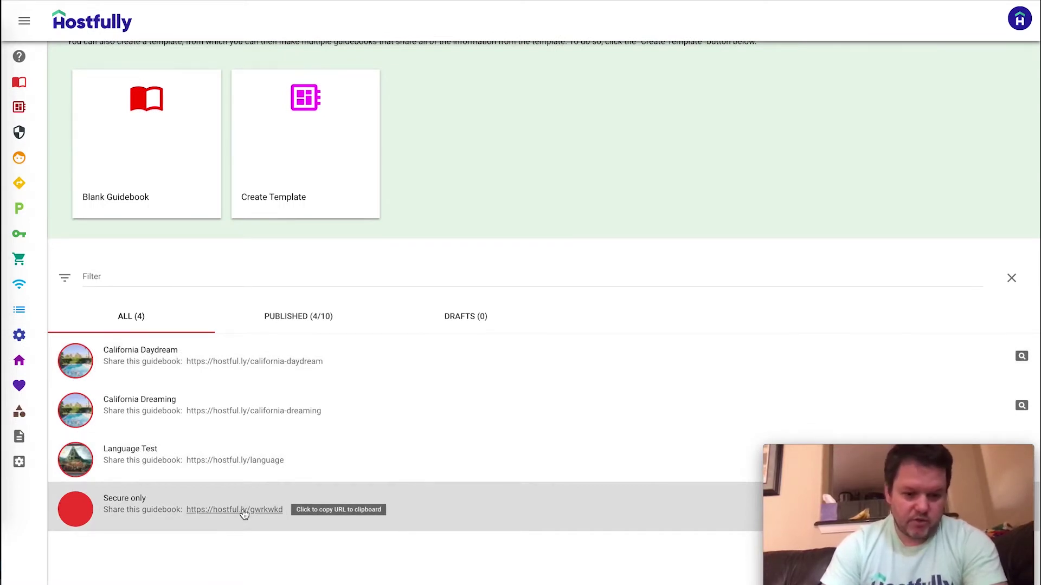
{"action": "left_click", "coordinate": [243, 512]}
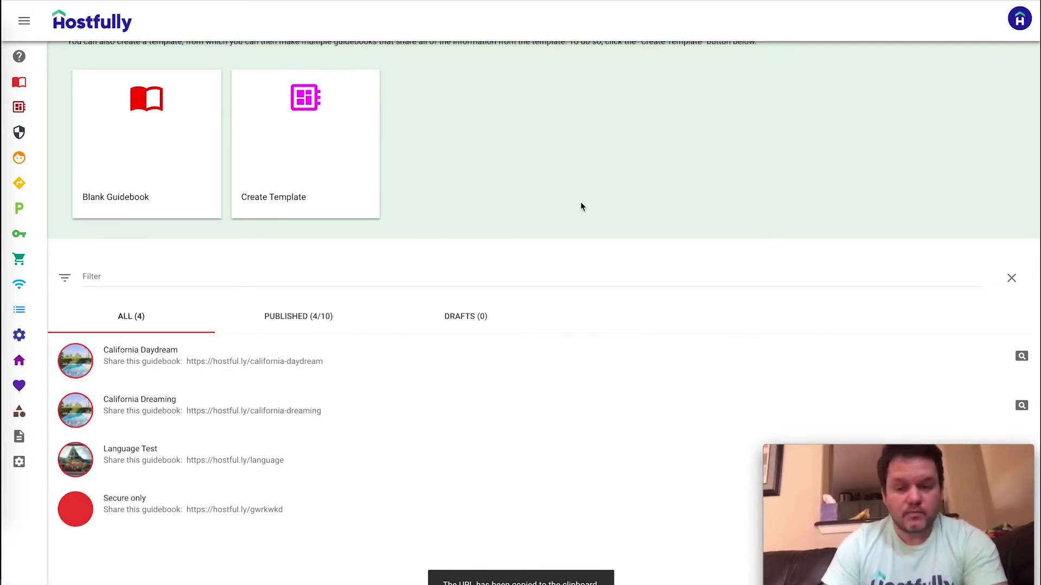
{"action": "left_click", "coordinate": [1026, 1]}
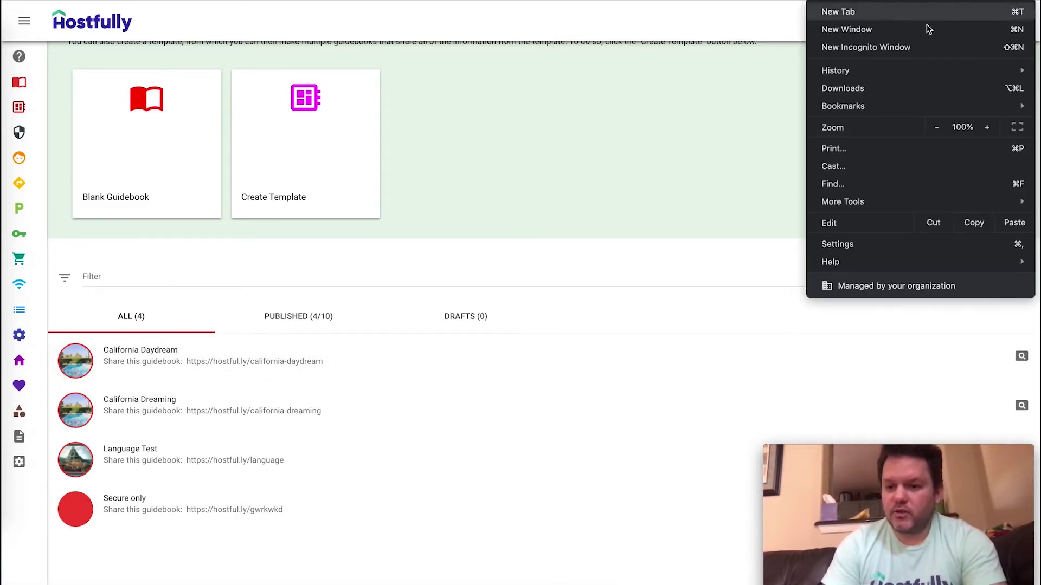
{"action": "mouse_move", "coordinate": [883, 202]}
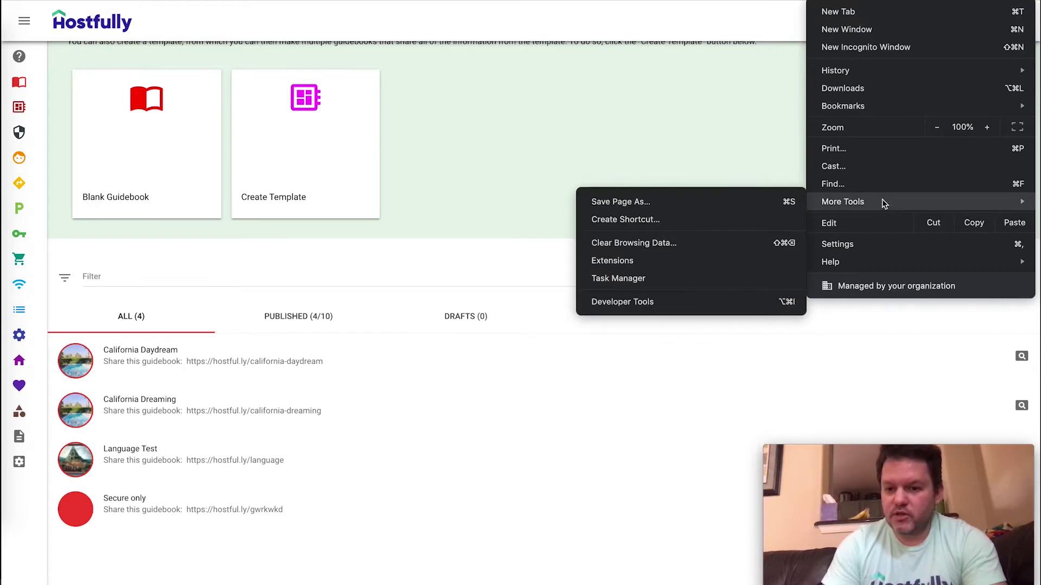
{"action": "left_click", "coordinate": [897, 49]}
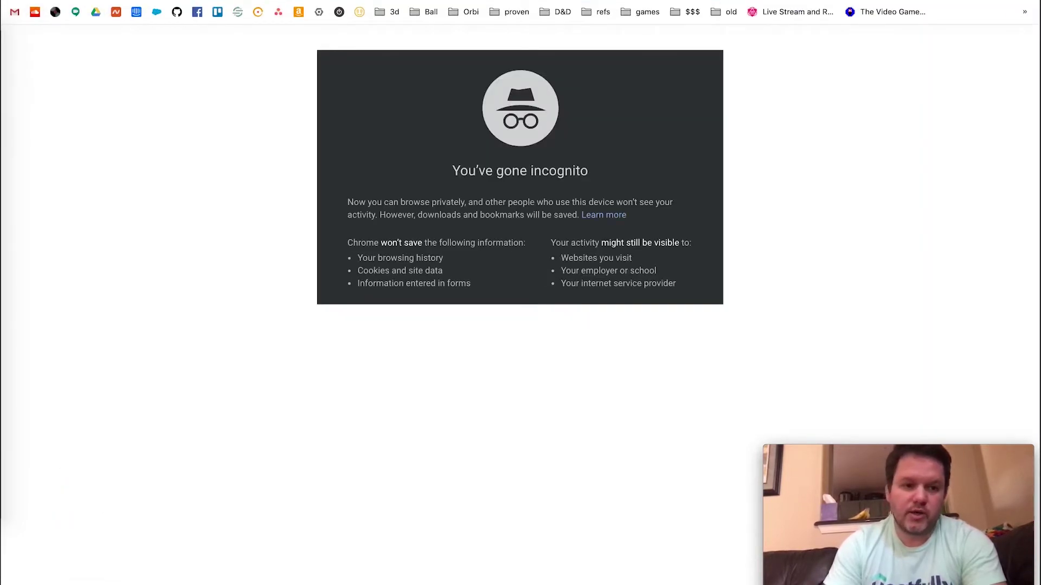
- Load the copied link in the right-snapped incognito window, check the Chicago arrival page, then close it
{"action": "key", "text": "super+alt+Right"}
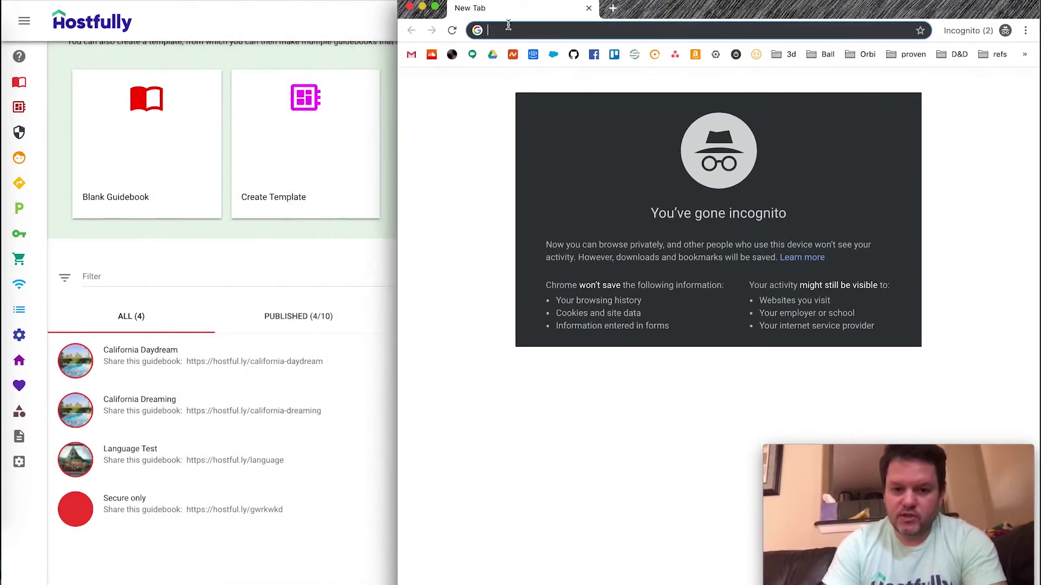
{"action": "key", "text": "super+v"}
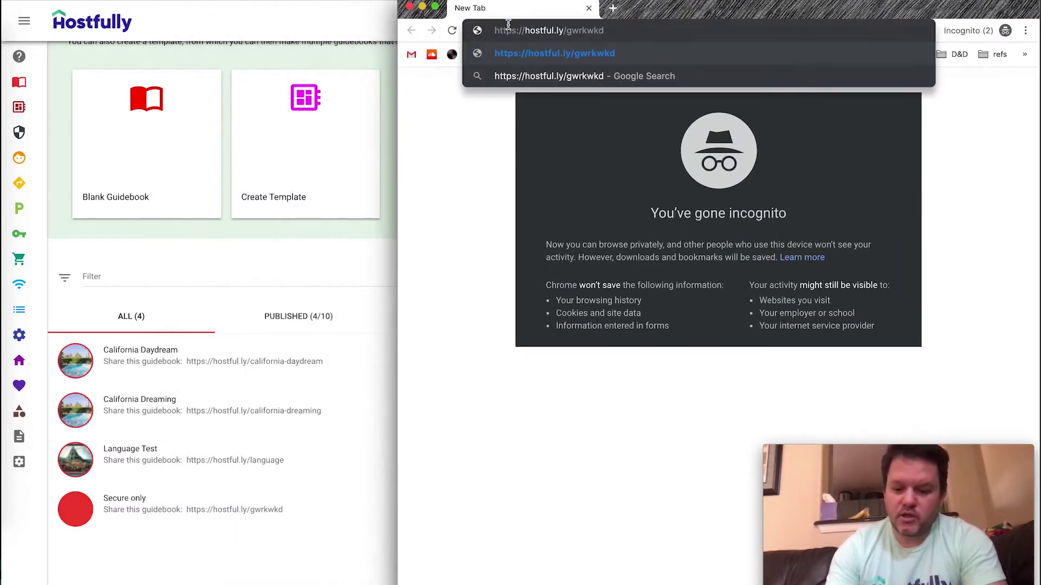
{"action": "key", "text": "Return"}
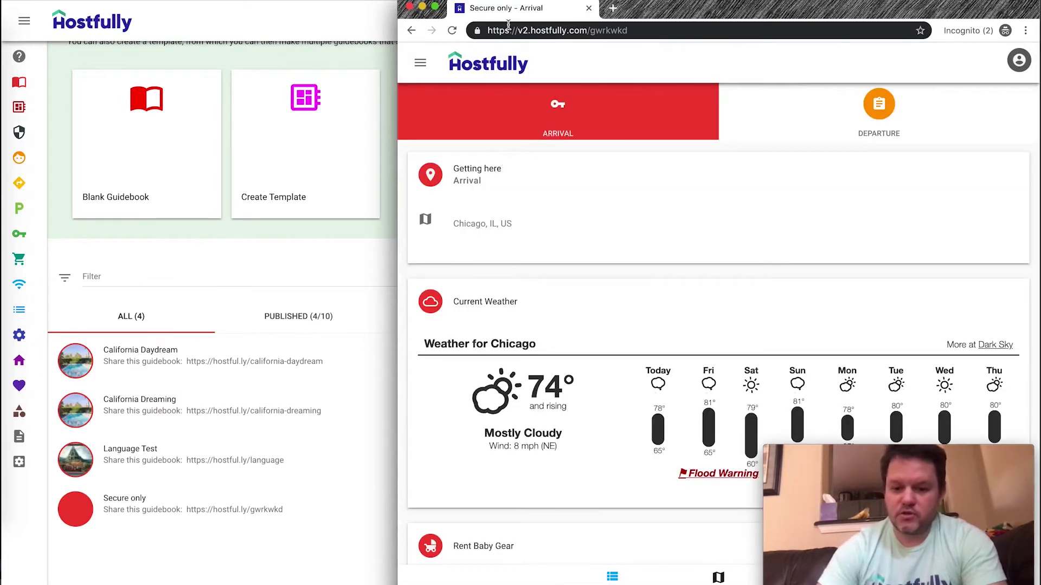
{"action": "left_click_drag", "start_coordinate": [397, 110], "coordinate": [321, 109]}
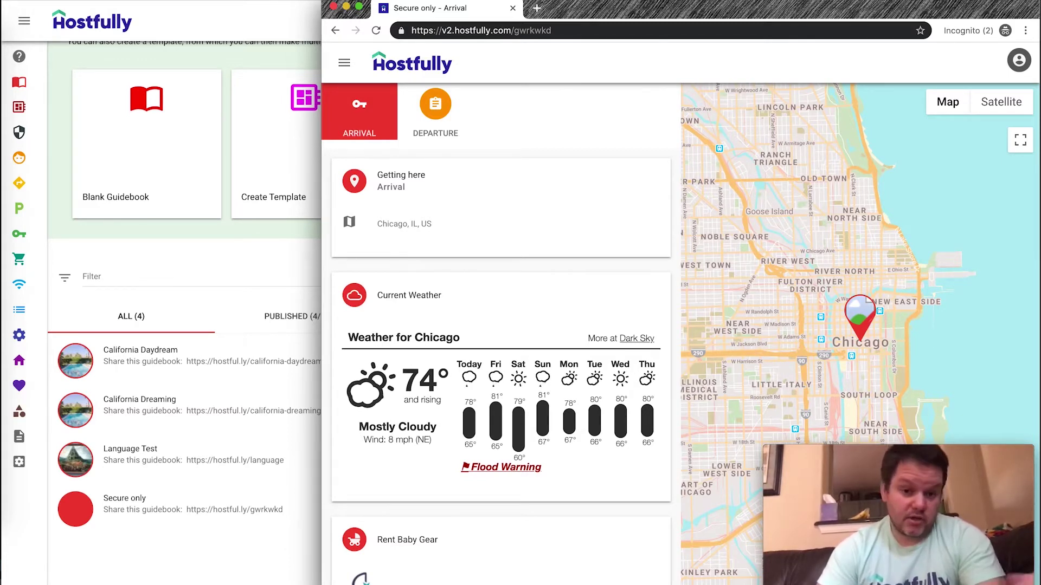
{"action": "key", "text": "super+w"}
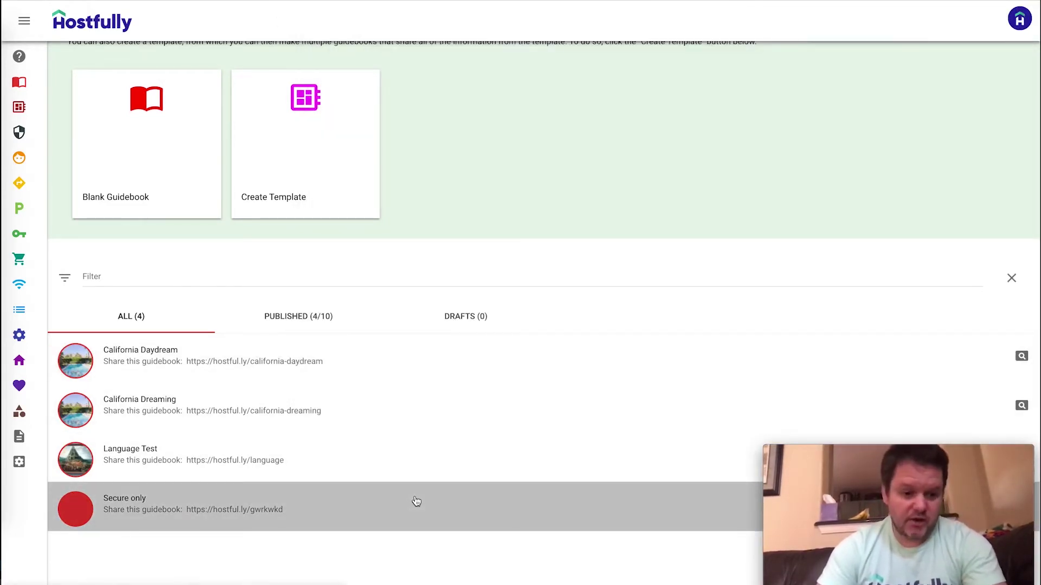
- Set the Secure only guidebook's Secure Access to Yes and save with Save & Continue
{"action": "left_click", "coordinate": [416, 500]}
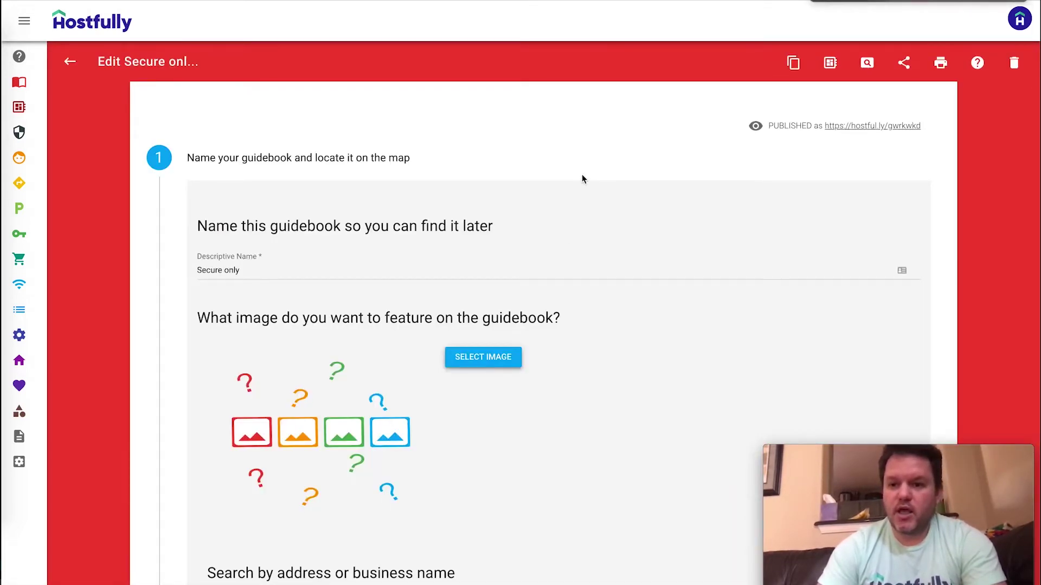
{"action": "scroll", "coordinate": [582, 178], "scroll_direction": "down", "scroll_amount": 10}
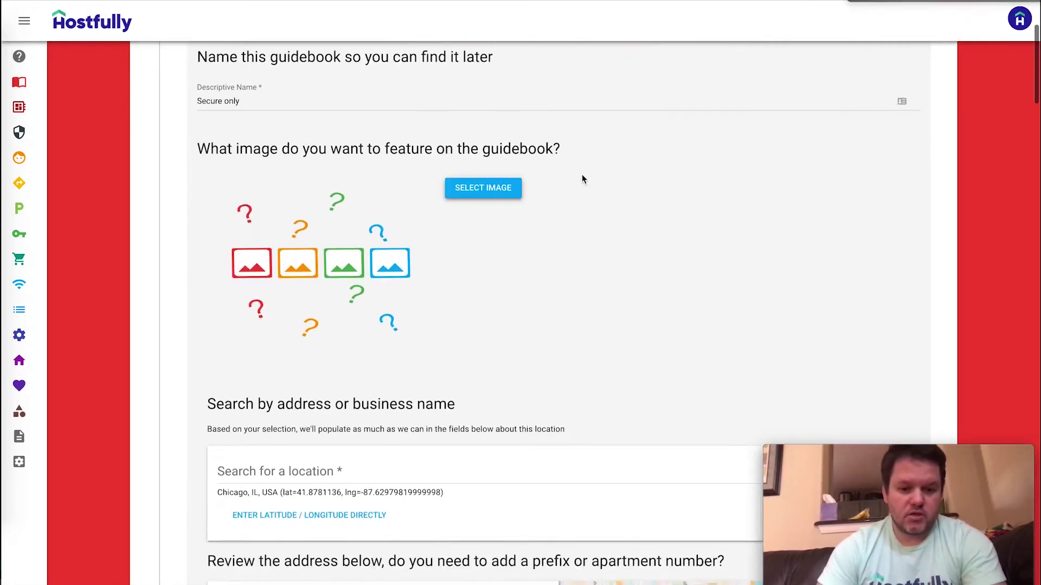
{"action": "scroll", "coordinate": [582, 178], "scroll_direction": "down", "scroll_amount": 10}
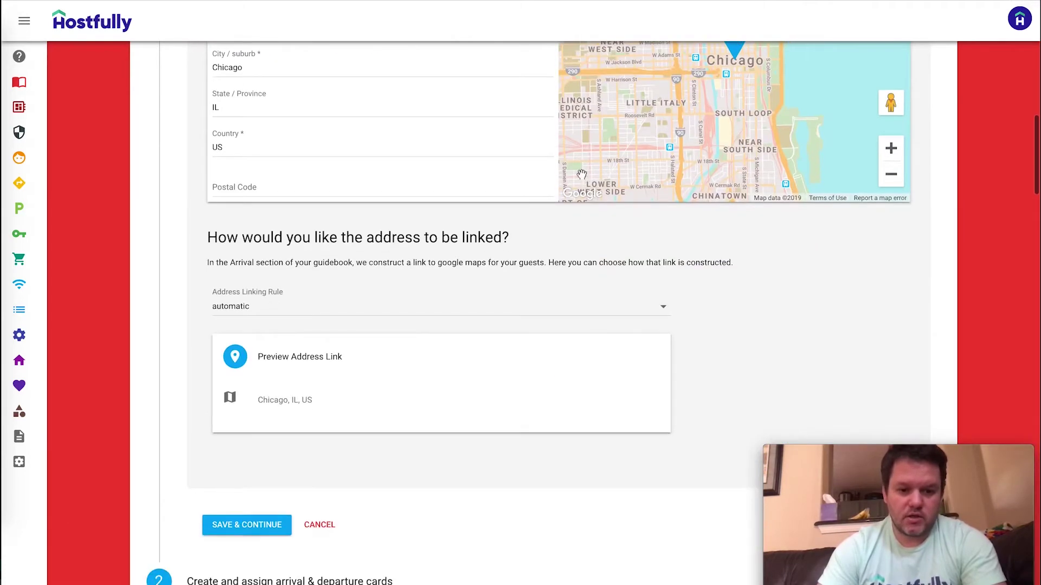
{"action": "scroll", "coordinate": [583, 179], "scroll_direction": "down", "scroll_amount": 15}
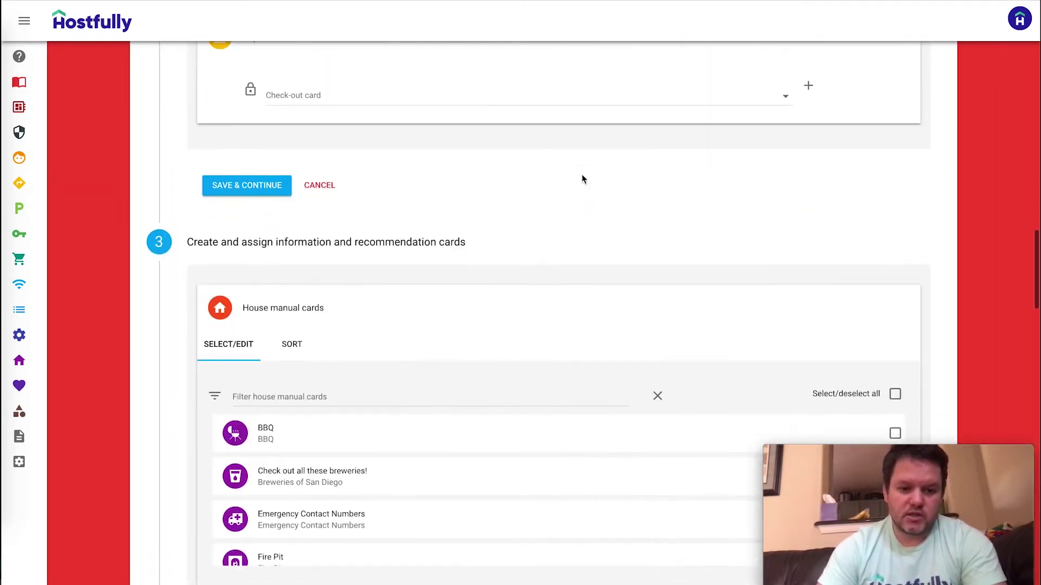
{"action": "scroll", "coordinate": [581, 176], "scroll_direction": "down", "scroll_amount": 5}
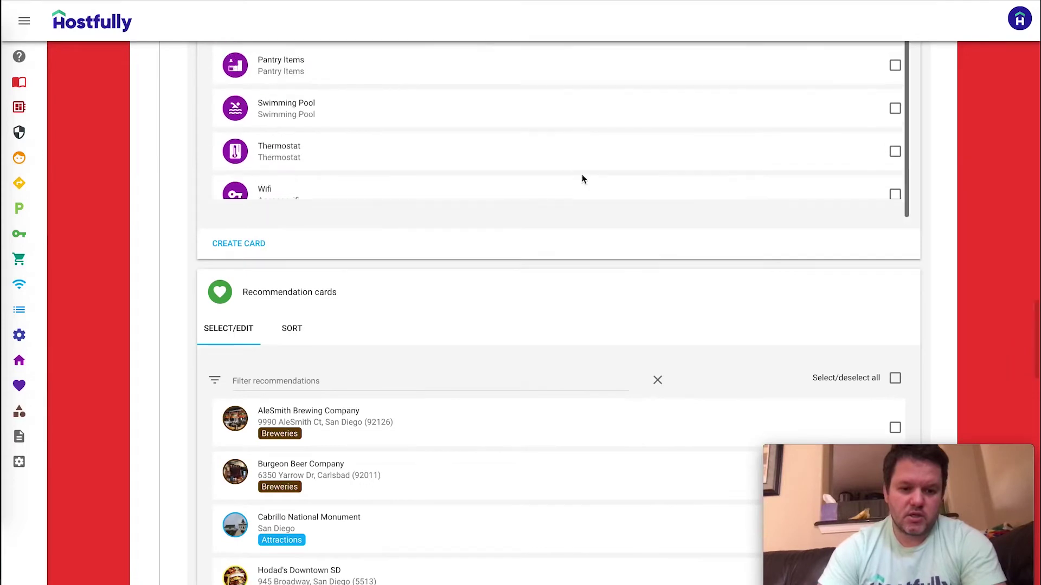
{"action": "scroll", "coordinate": [167, 257], "scroll_direction": "down", "scroll_amount": 7}
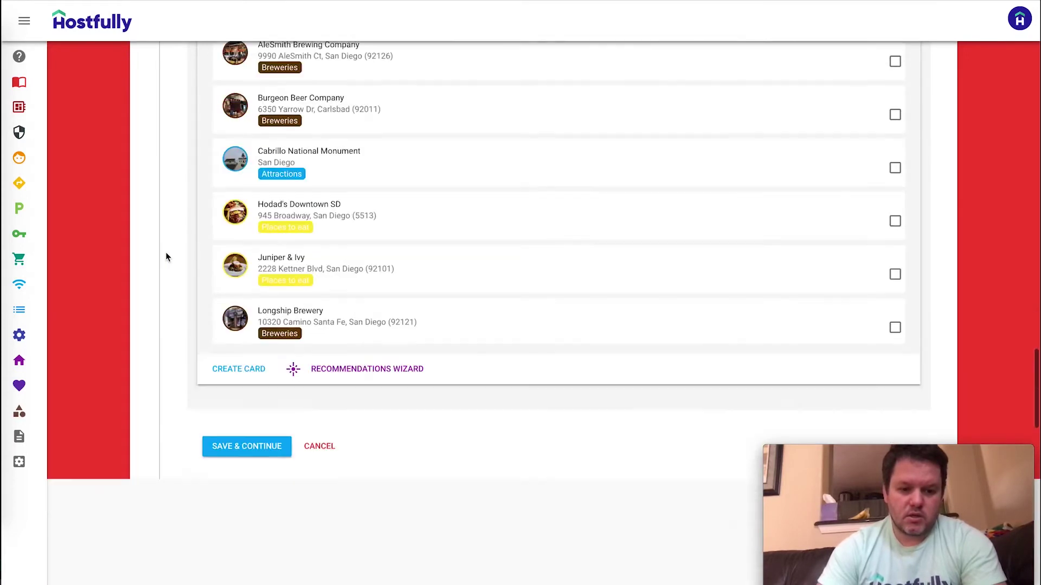
{"action": "scroll", "coordinate": [167, 257], "scroll_direction": "down", "scroll_amount": 17}
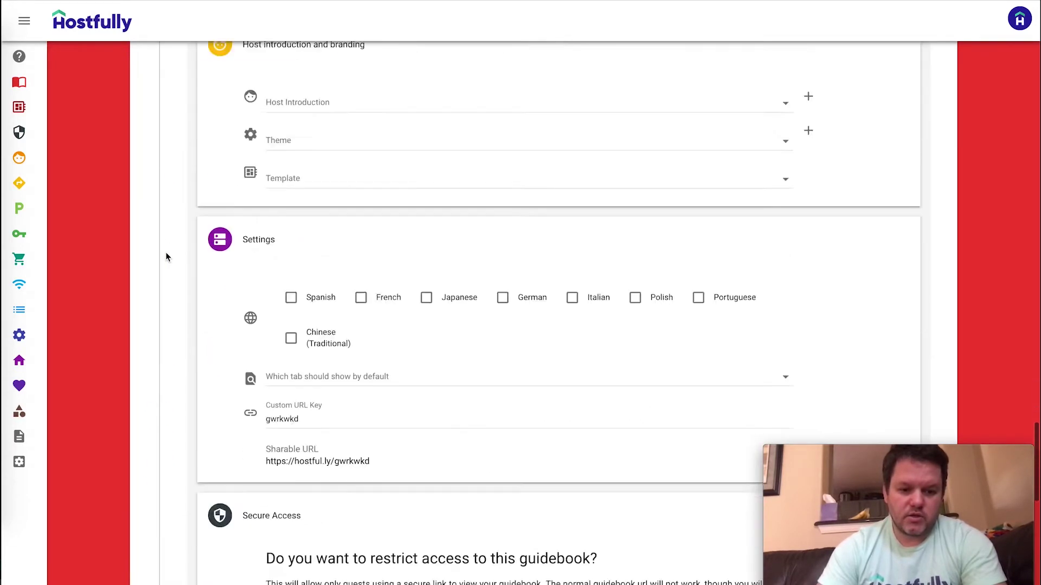
{"action": "scroll", "coordinate": [166, 257], "scroll_direction": "down", "scroll_amount": 1}
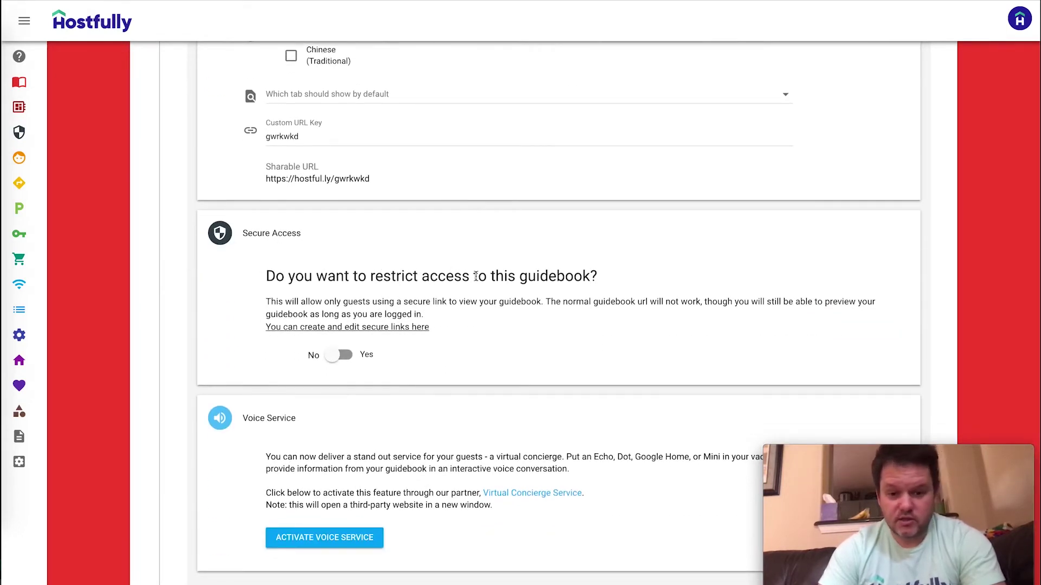
{"action": "left_click", "coordinate": [334, 356]}
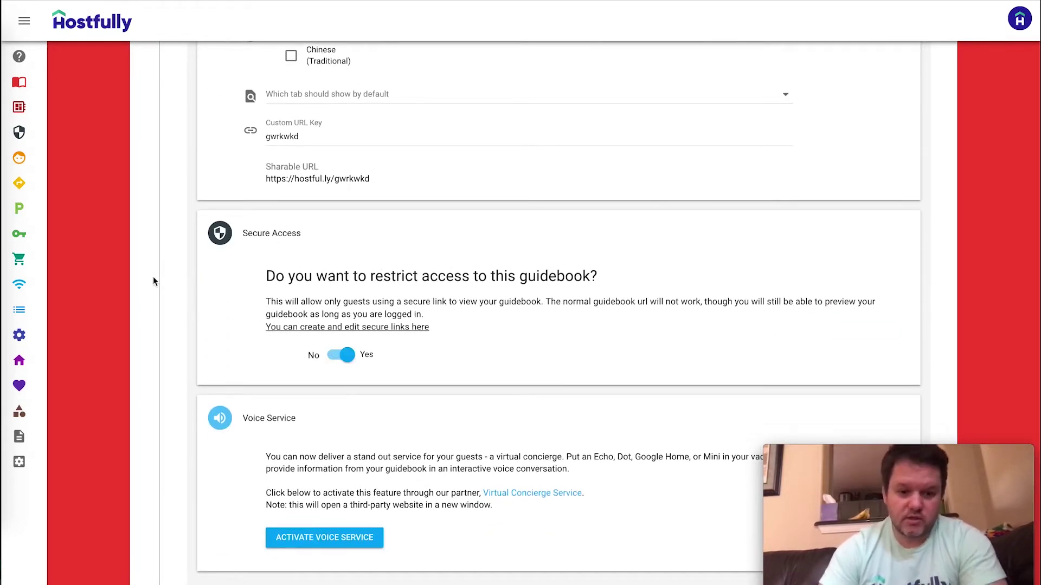
{"action": "scroll", "coordinate": [154, 281], "scroll_direction": "down", "scroll_amount": 1}
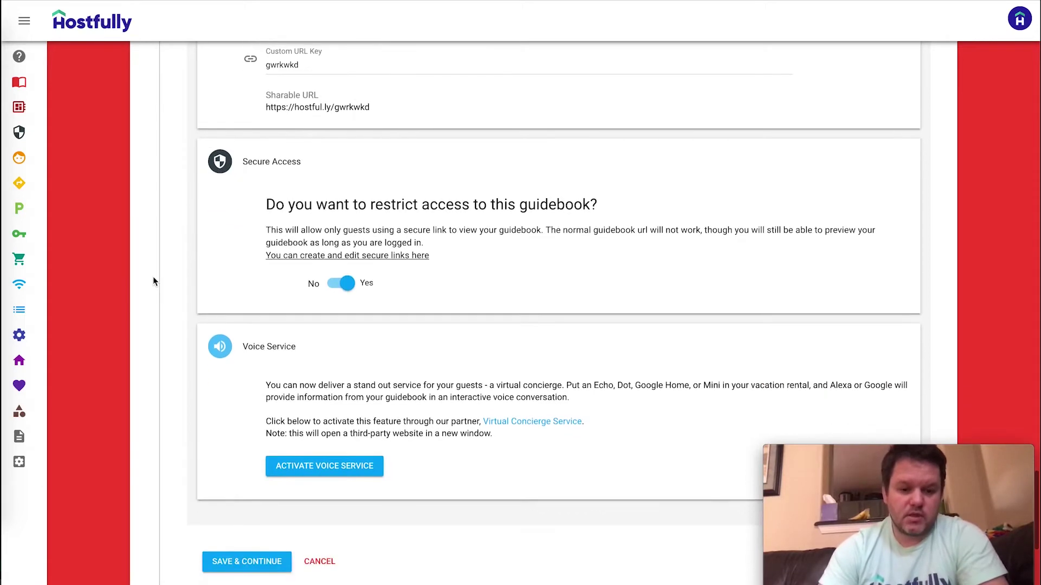
{"action": "left_click", "coordinate": [246, 563]}
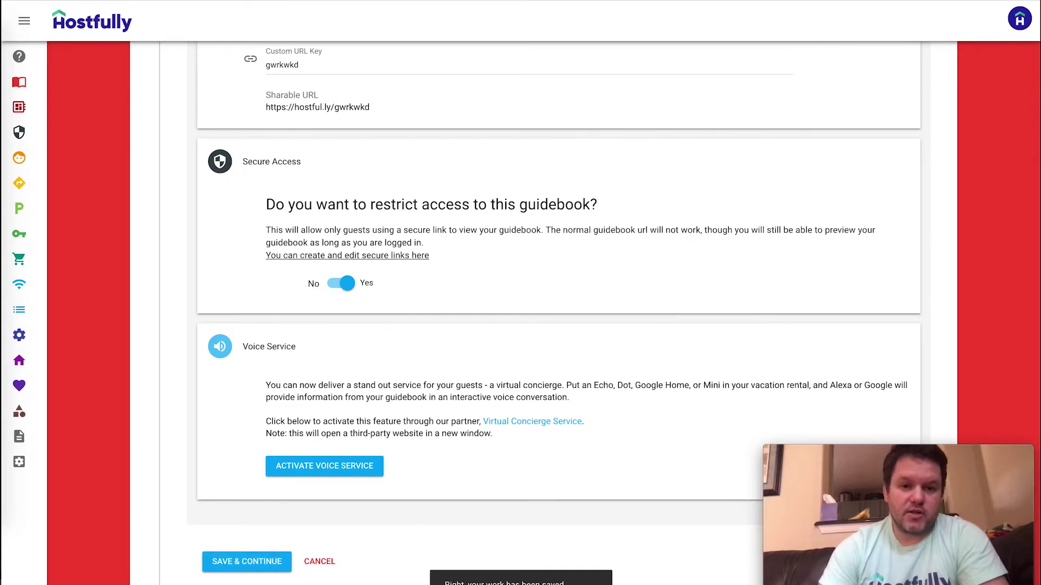
- Reload the guidebook in the incognito window, verify the not-authorized message, and close that window
{"action": "left_click", "coordinate": [293, 1]}
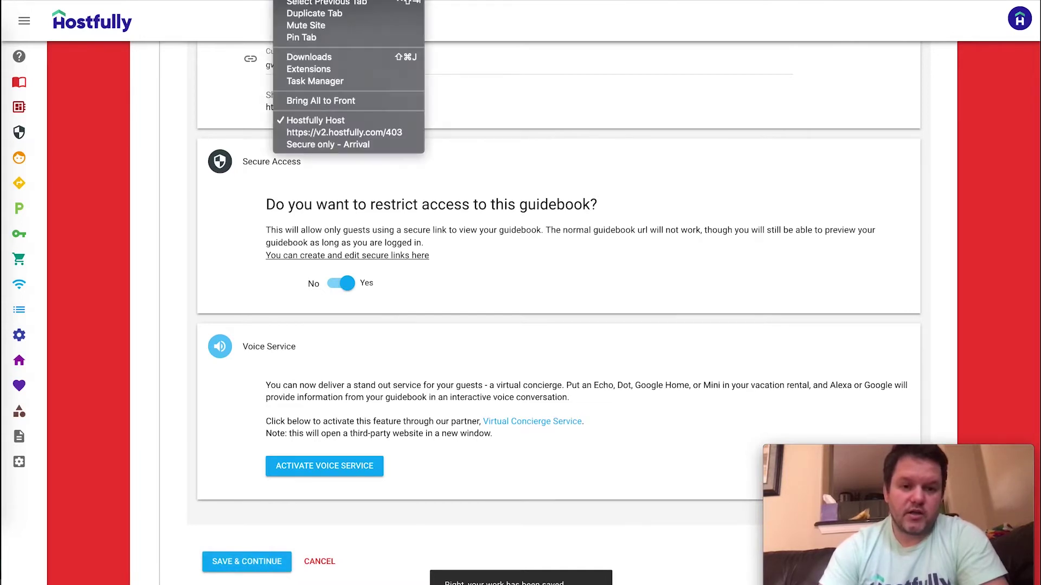
{"action": "left_click", "coordinate": [363, 145]}
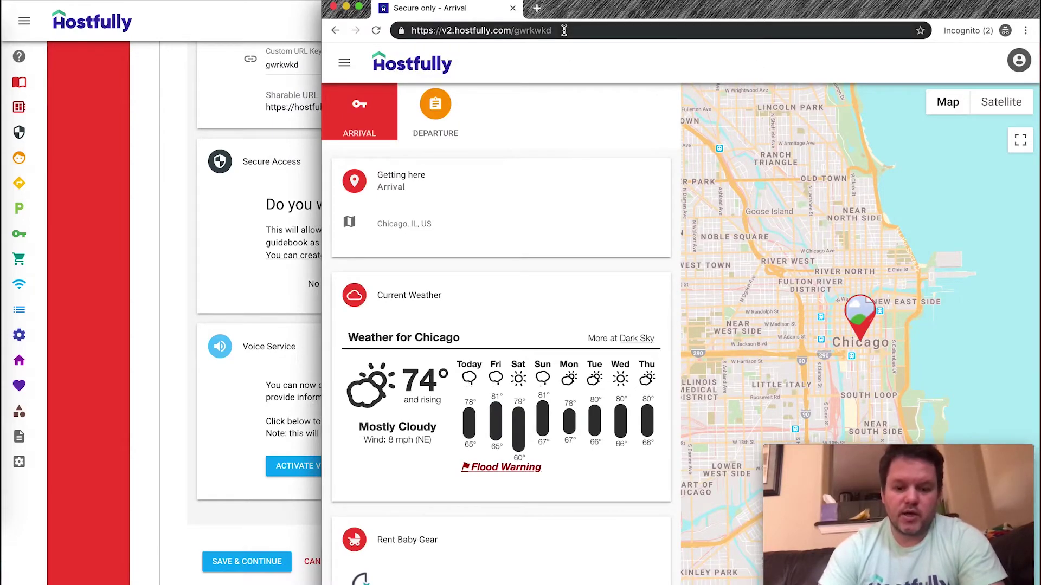
{"action": "key", "text": "super+r"}
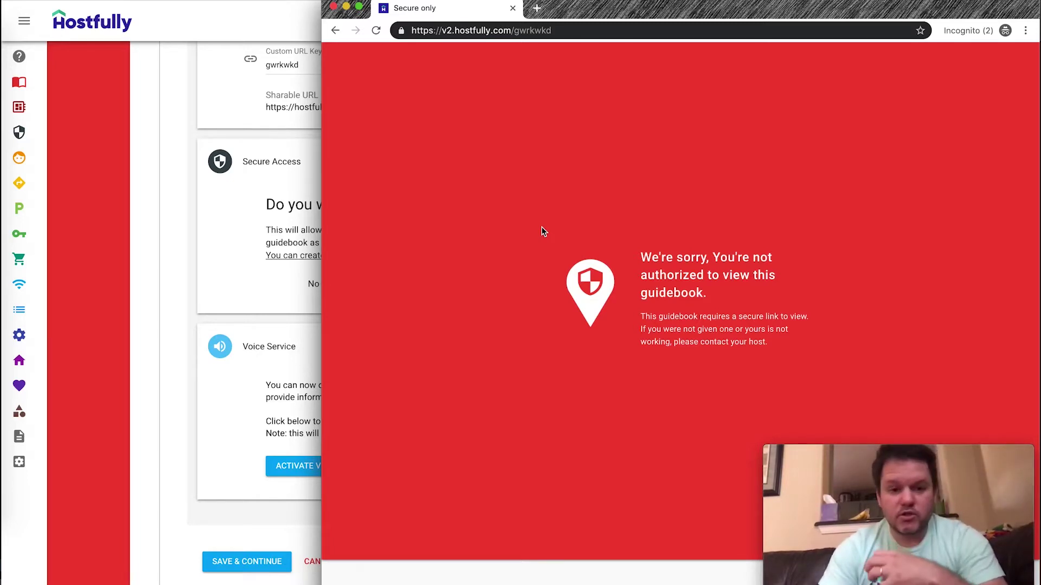
{"action": "left_click", "coordinate": [127, 177]}
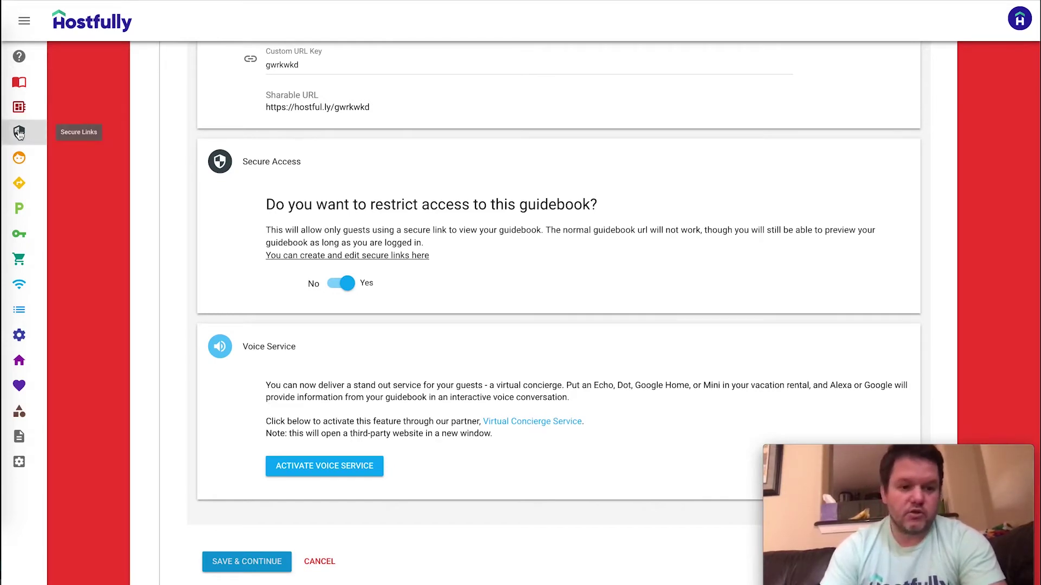
- Go to Secure Links from the expanded left sidebar menu
{"action": "scroll", "coordinate": [126, 89], "scroll_direction": "up", "scroll_amount": 4}
{"action": "scroll", "coordinate": [126, 90], "scroll_direction": "up", "scroll_amount": 15}
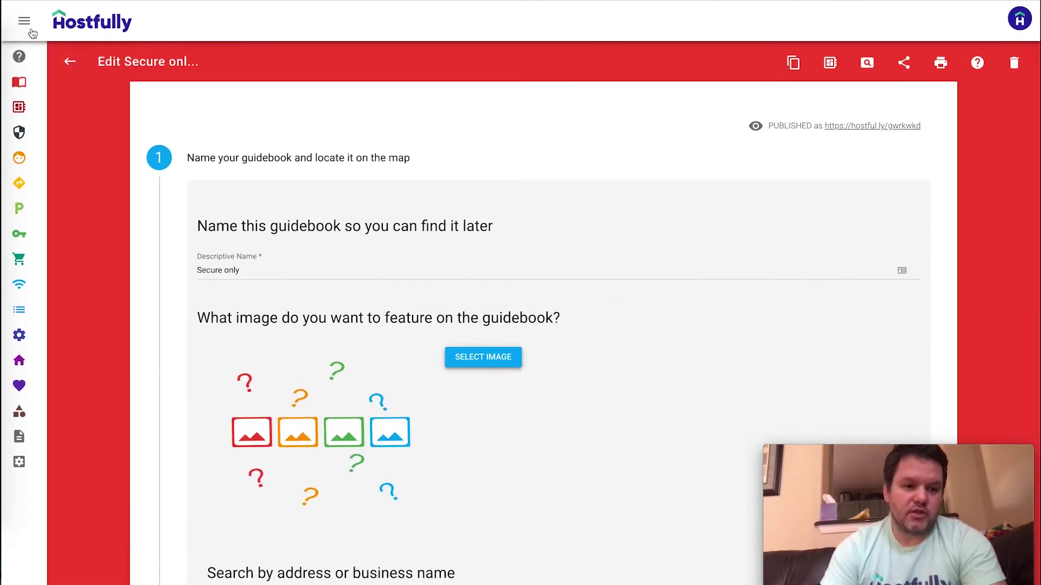
{"action": "left_click", "coordinate": [24, 22]}
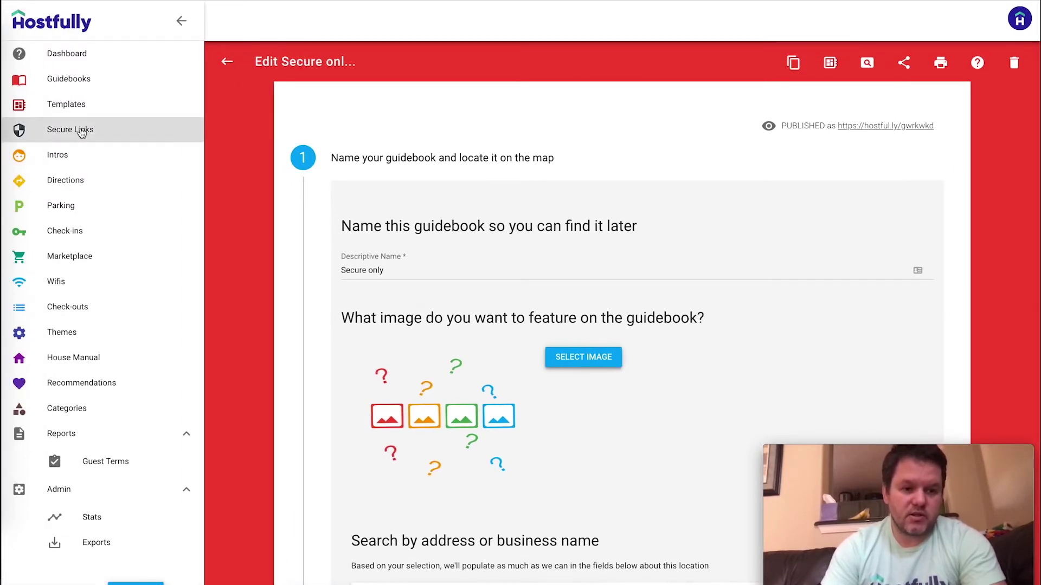
{"action": "left_click", "coordinate": [114, 131]}
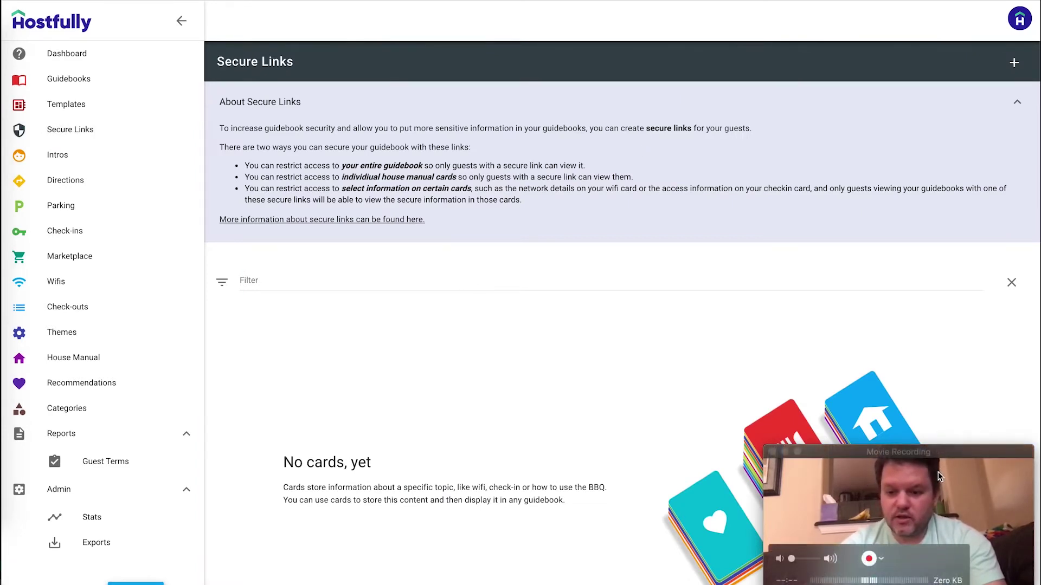
{"action": "left_click_drag", "start_coordinate": [953, 457], "coordinate": [860, 1]}
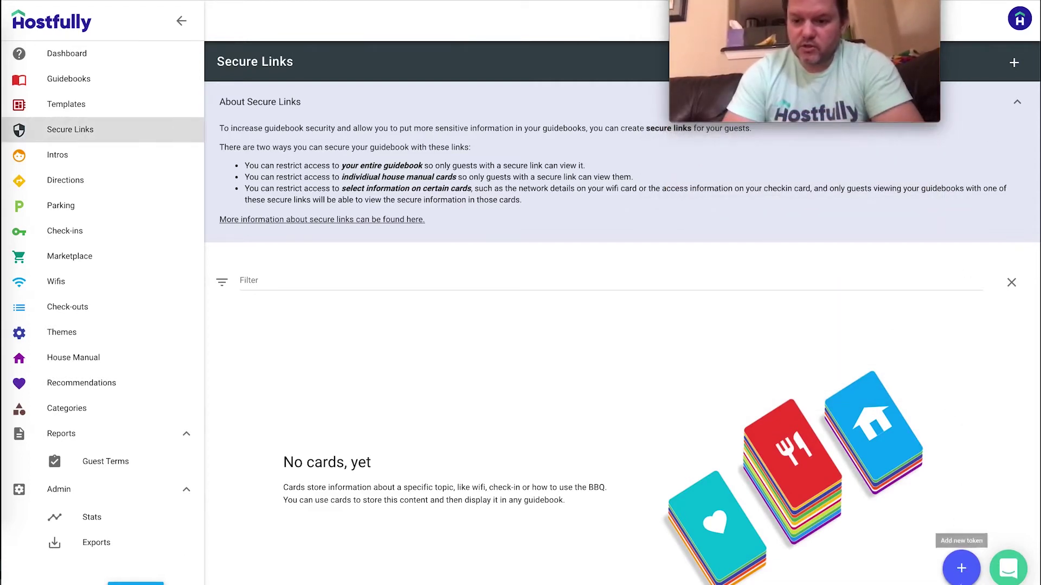
- Start a new secure link labelled with the guest's name and 'September 9 through September 20'
{"action": "left_click", "coordinate": [961, 569]}
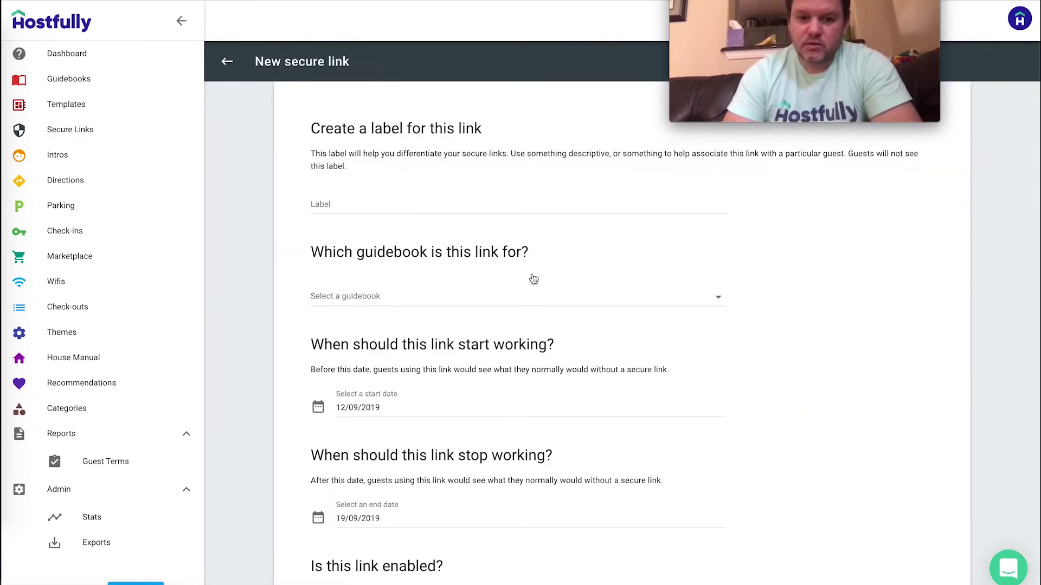
{"action": "left_click", "coordinate": [487, 207]}
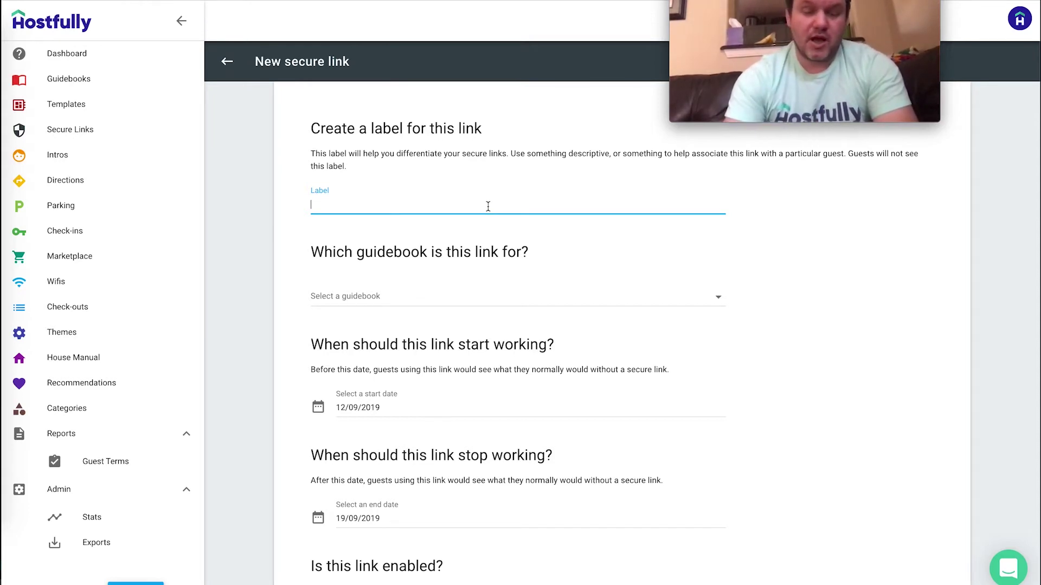
{"action": "mouse_move", "coordinate": [713, 12]}
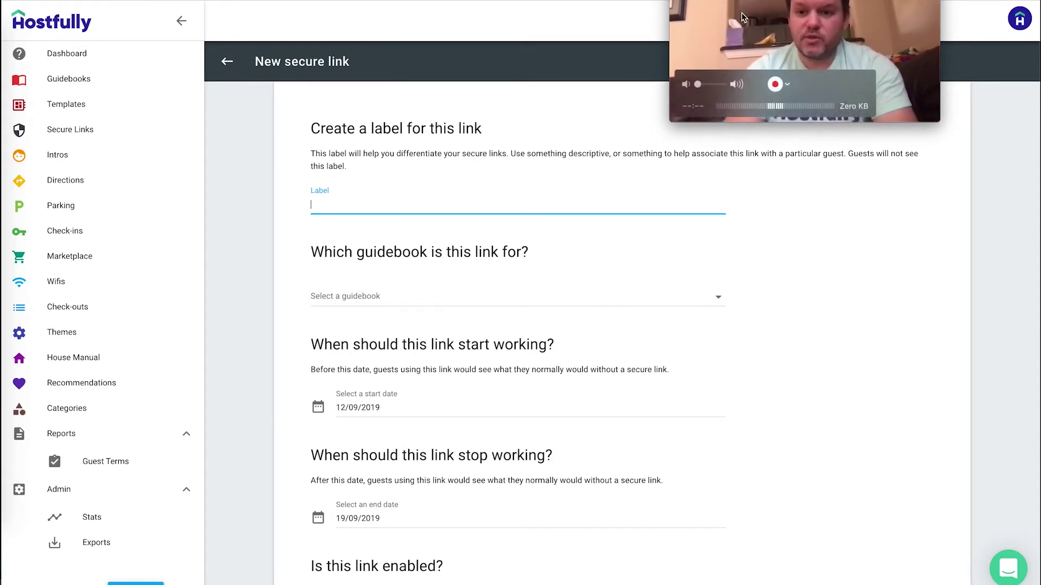
{"action": "left_click", "coordinate": [764, 4]}
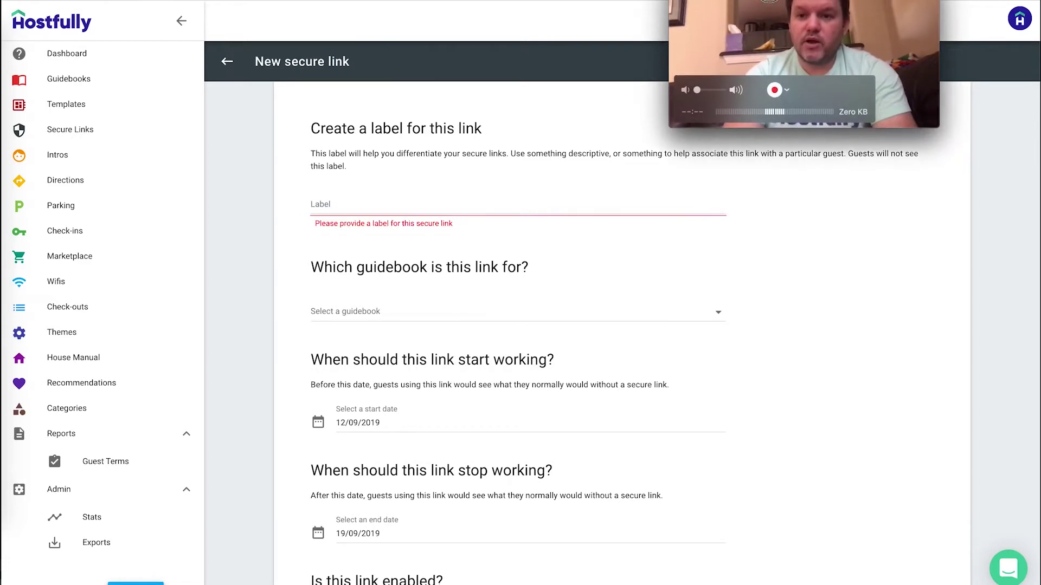
{"action": "left_click", "coordinate": [484, 202]}
{"action": "type", "text": "J"}
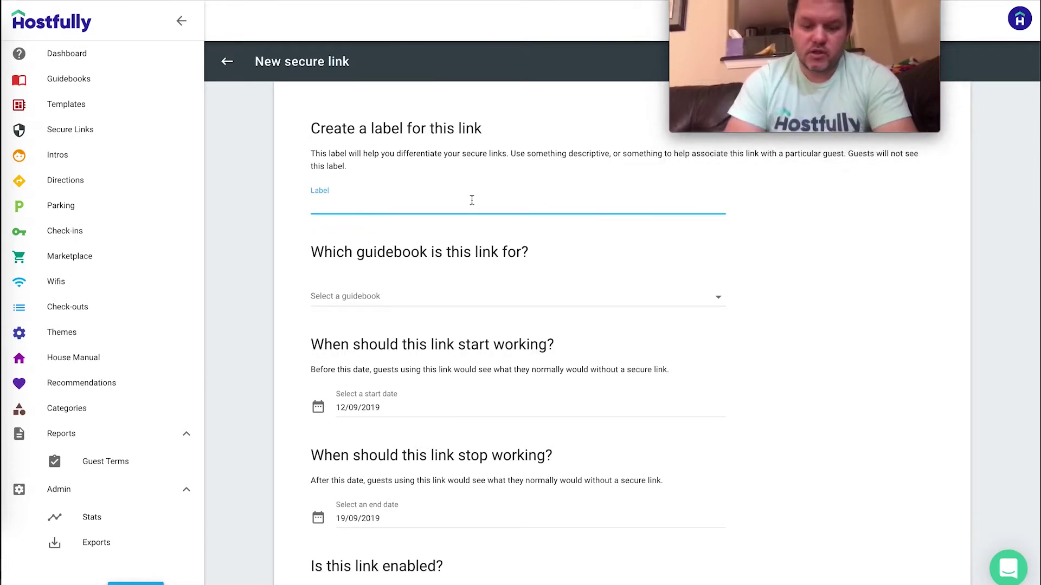
{"action": "type", "text": "oe Smith"}
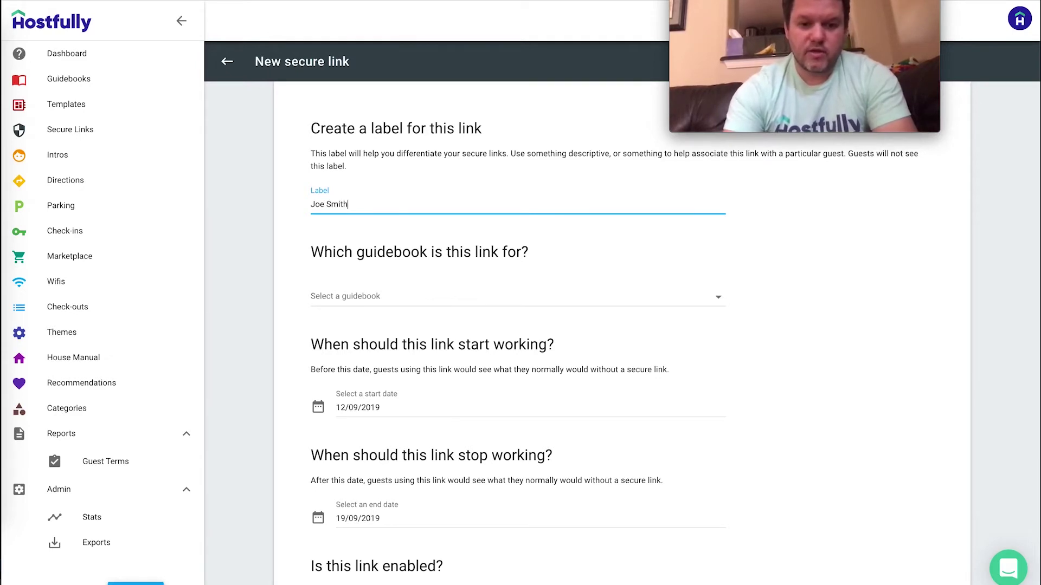
{"action": "type", "text": " -"}
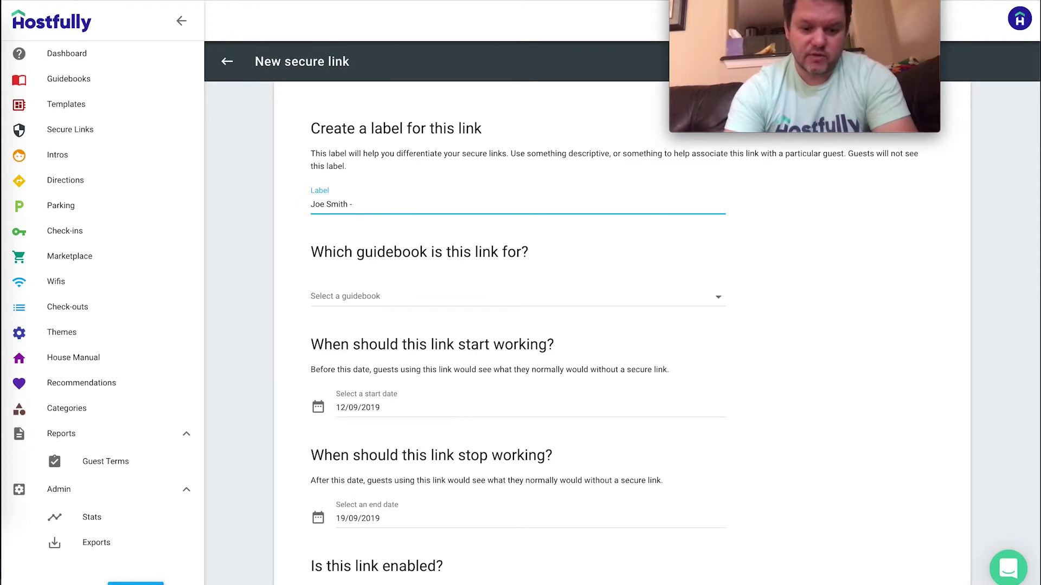
{"action": "type", "text": "  September 9"}
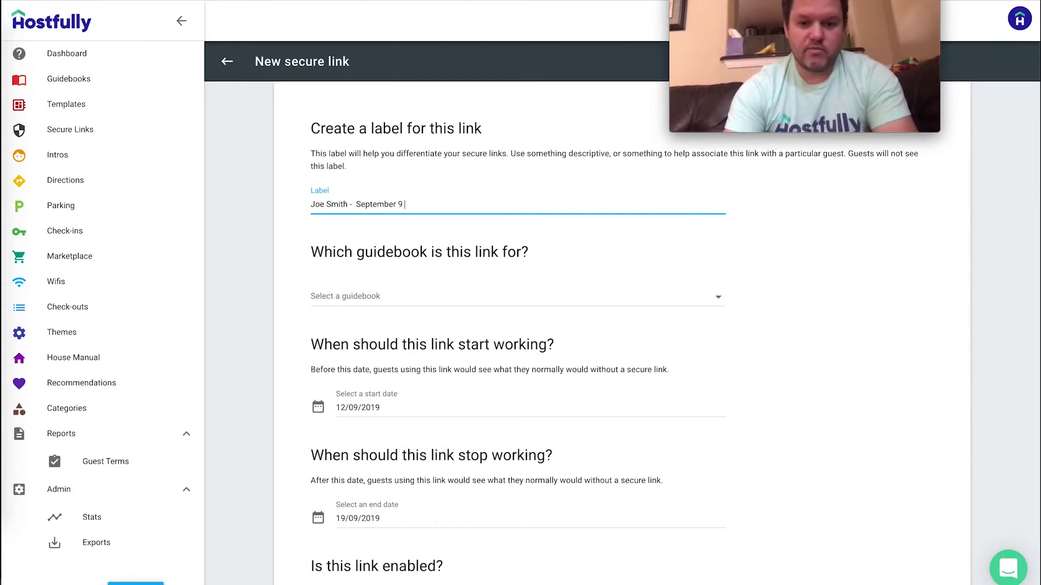
{"action": "type", "text": "throug"}
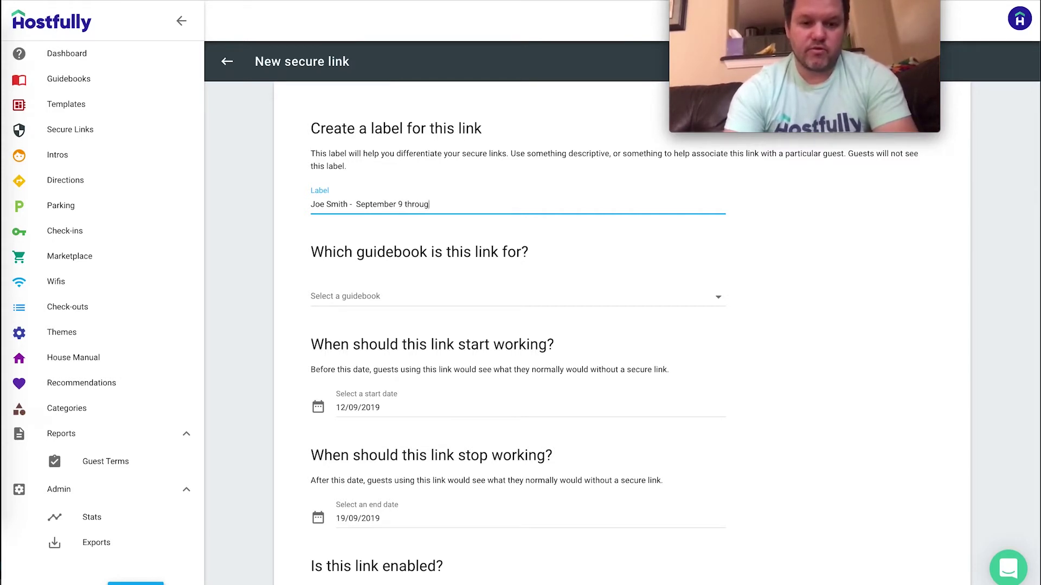
{"action": "type", "text": "h Septem"}
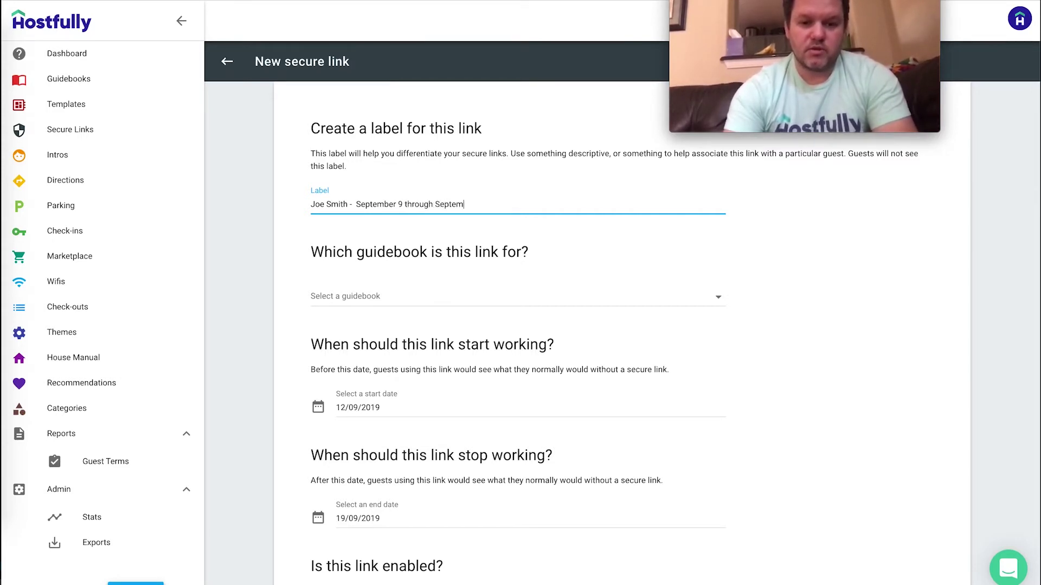
{"action": "type", "text": "ber 20"}
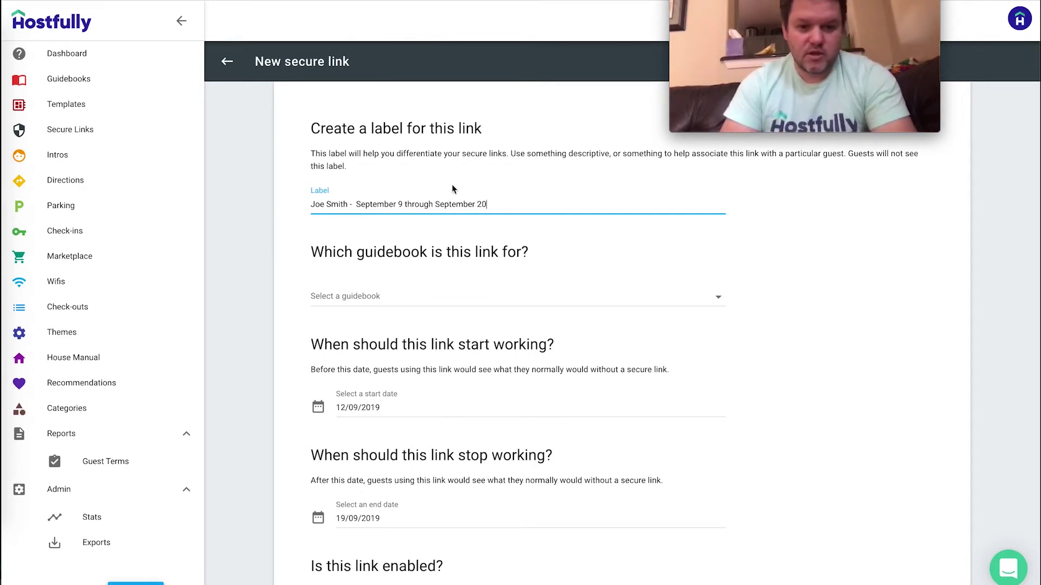
{"action": "triple_click", "coordinate": [555, 208]}
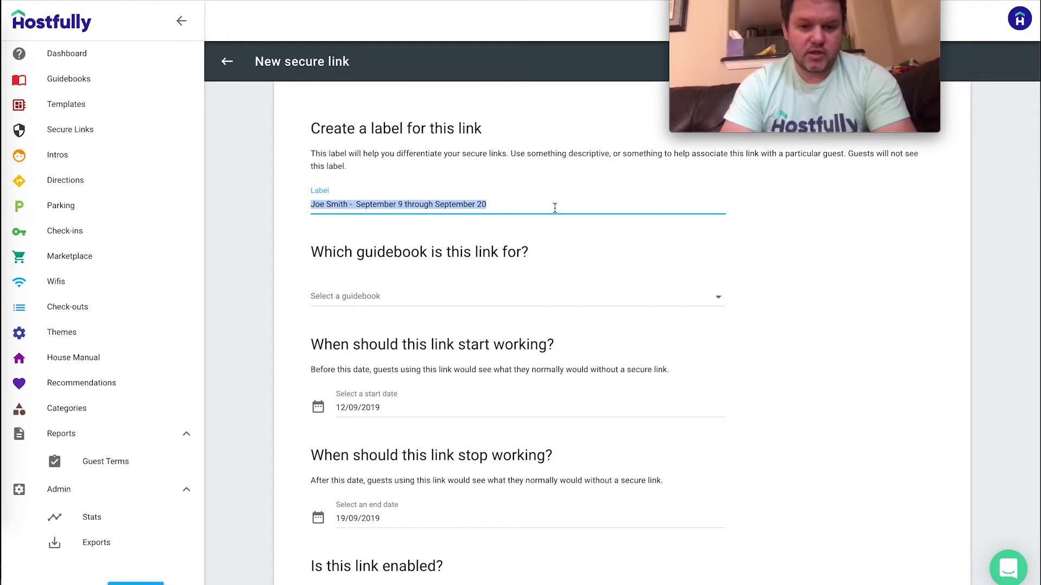
{"action": "left_click", "coordinate": [527, 206]}
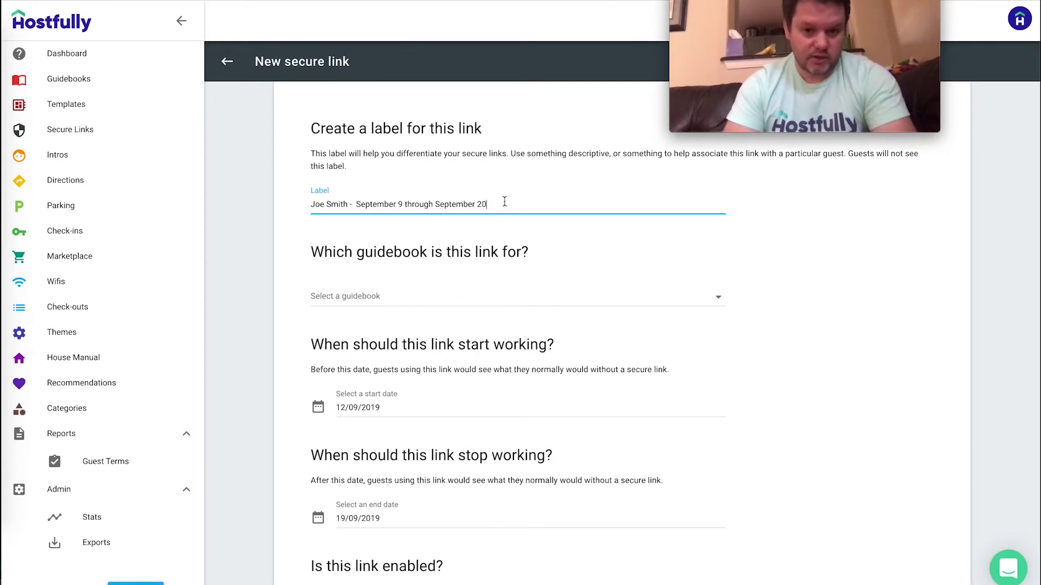
- Choose 'Secure only (gwrkwkd)' as the secure link's guidebook
{"action": "left_click", "coordinate": [432, 297]}
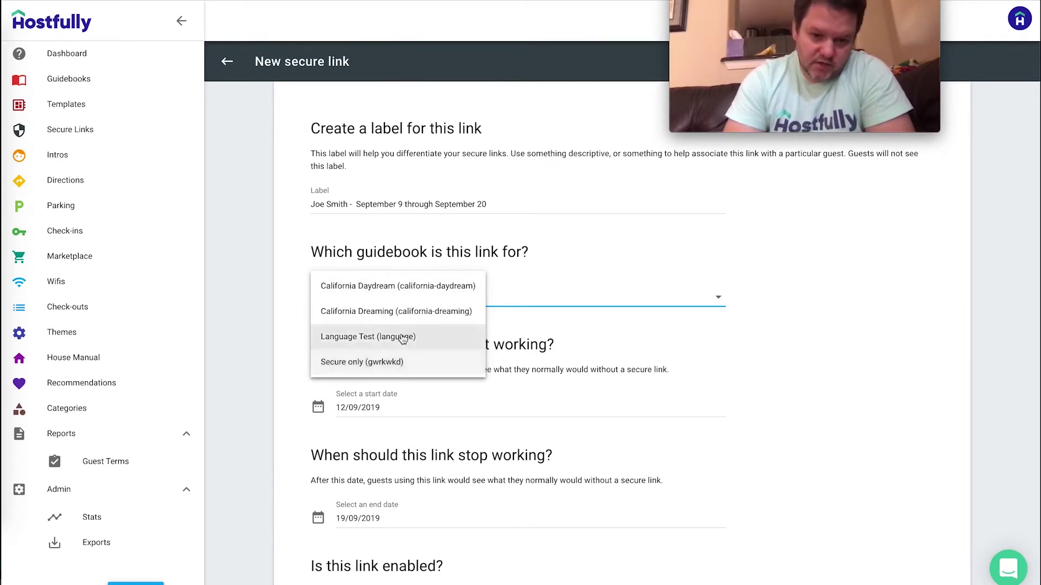
{"action": "left_click", "coordinate": [387, 368]}
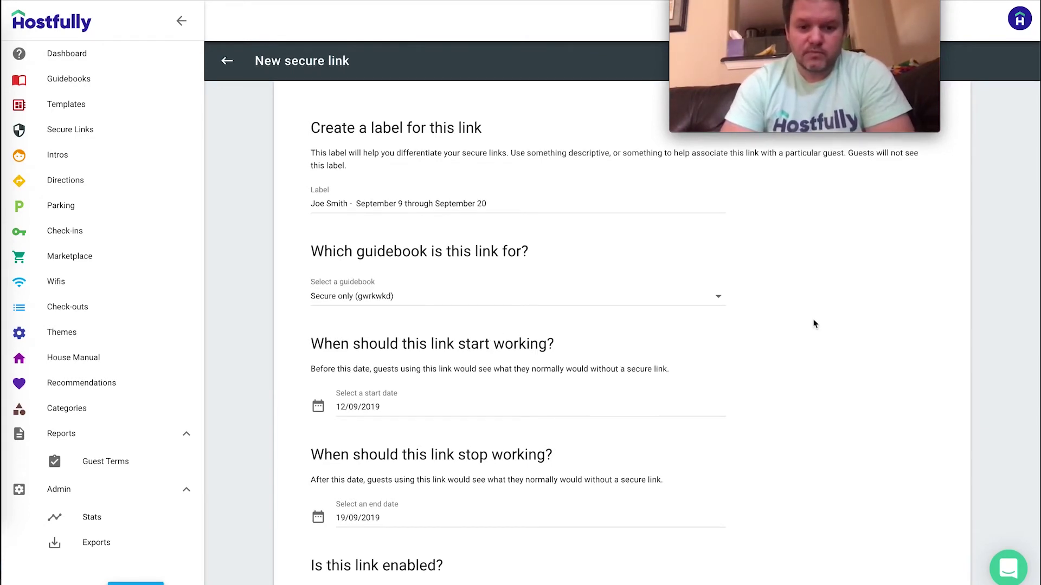
{"action": "scroll", "coordinate": [775, 329], "scroll_direction": "down", "scroll_amount": 1}
- Set the link's end date to 20/09/2019 and its start date to 09/09/2019
{"action": "scroll", "coordinate": [533, 292], "scroll_direction": "down", "scroll_amount": 1}
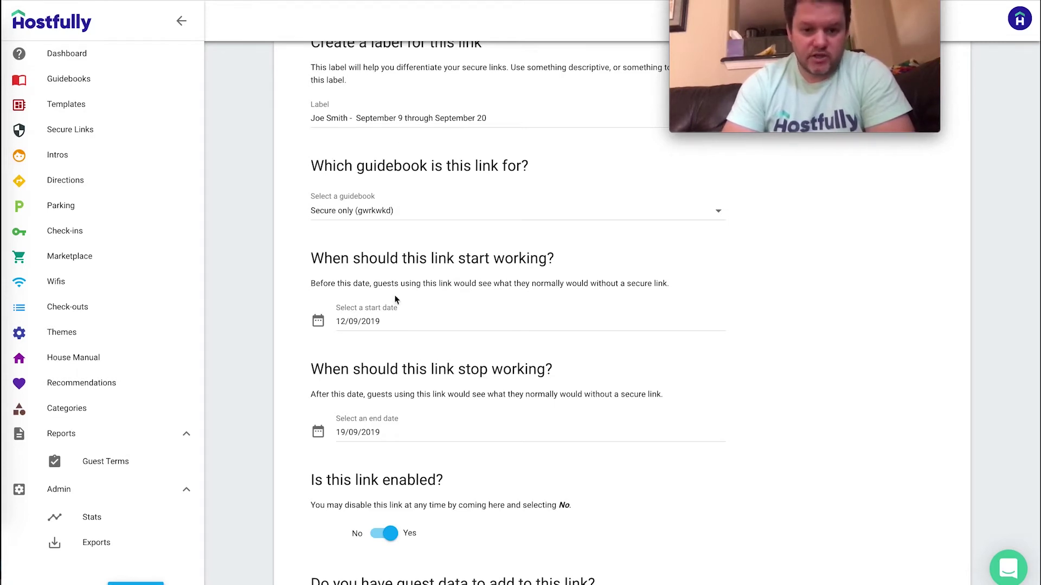
{"action": "left_click", "coordinate": [395, 429]}
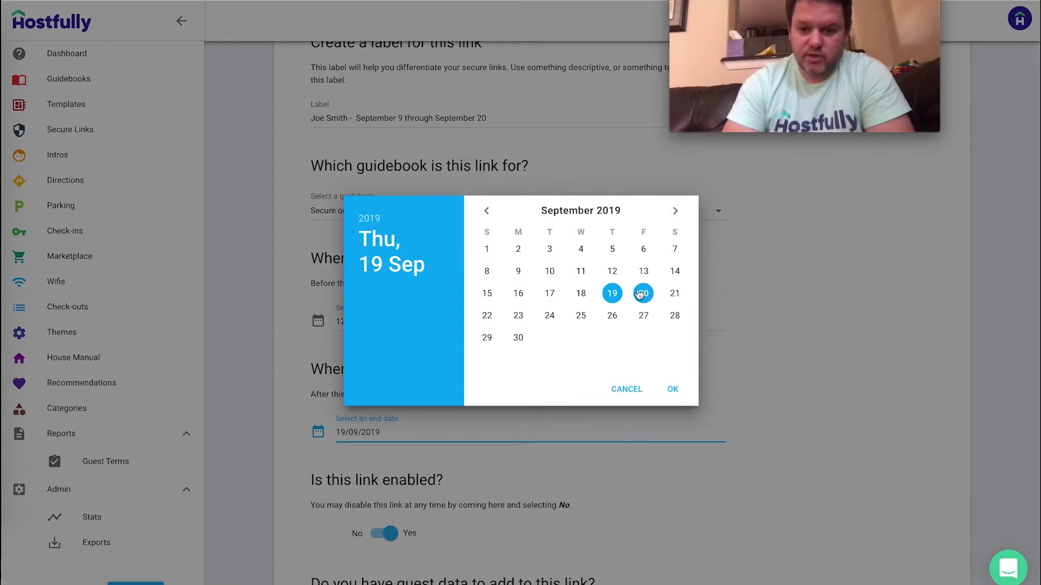
{"action": "left_click", "coordinate": [640, 294]}
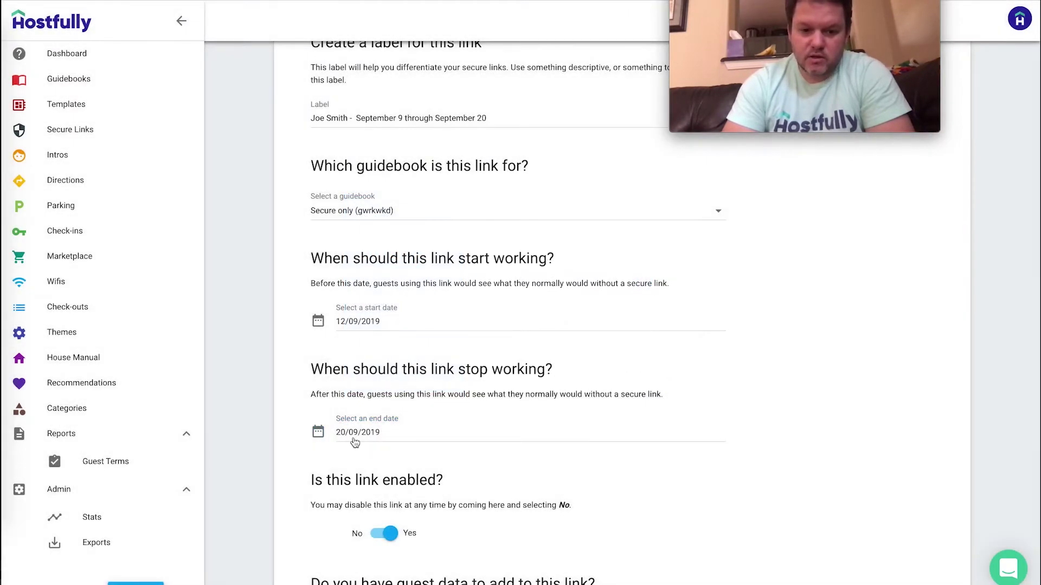
{"action": "left_click", "coordinate": [405, 437]}
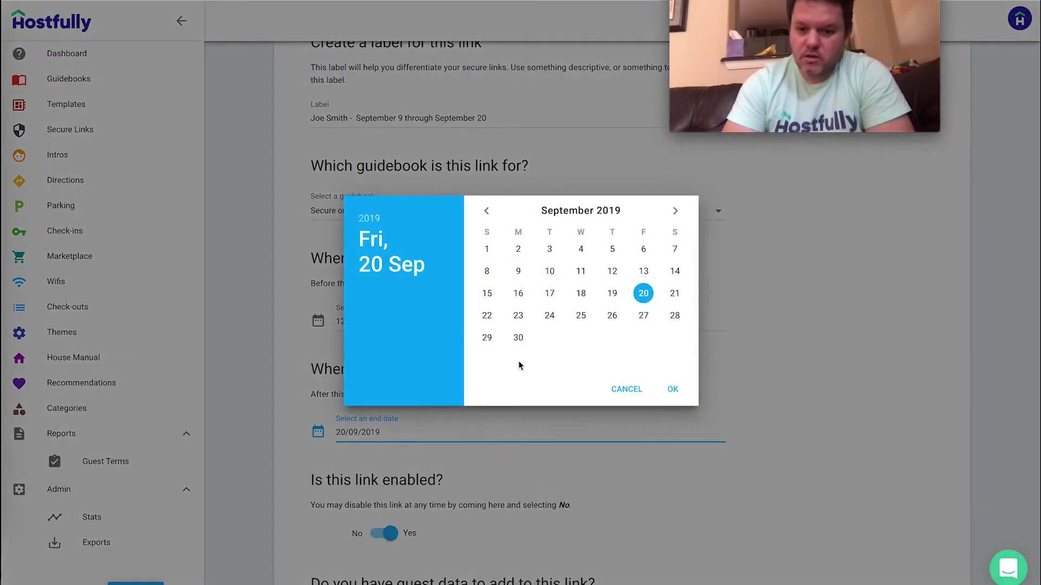
{"action": "left_click", "coordinate": [673, 391]}
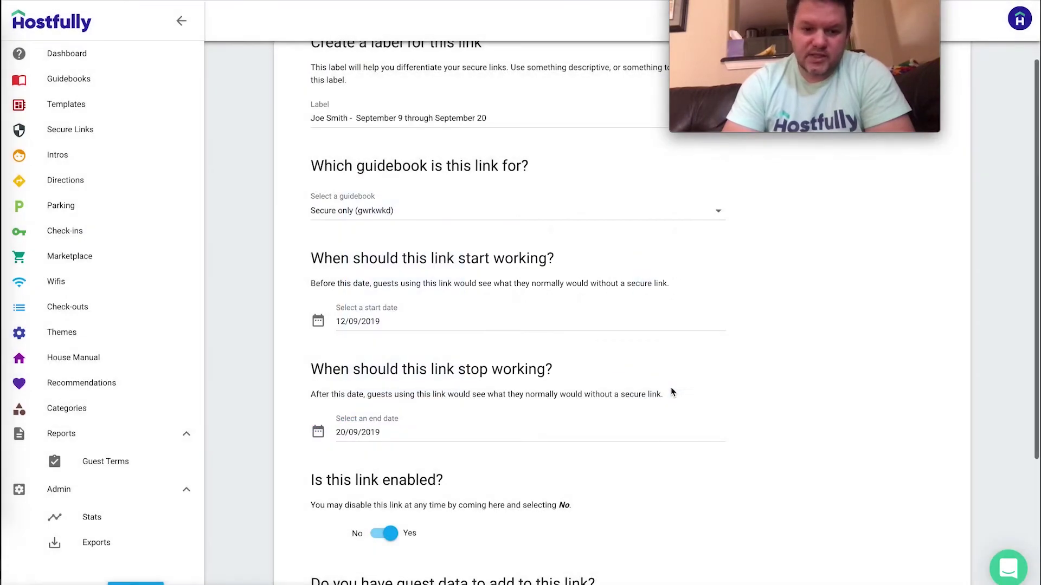
{"action": "left_click", "coordinate": [389, 321]}
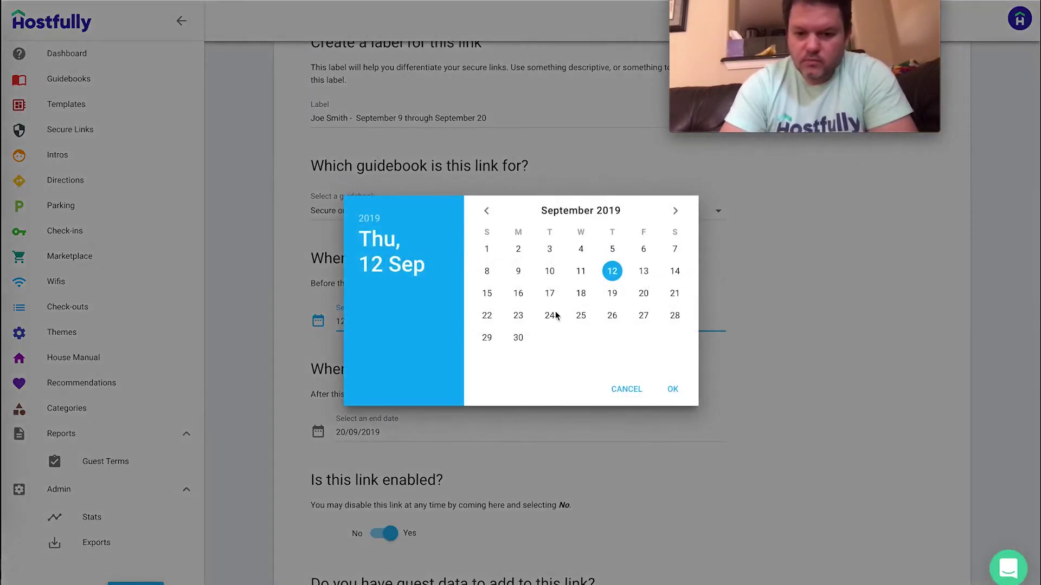
{"action": "left_click", "coordinate": [519, 269]}
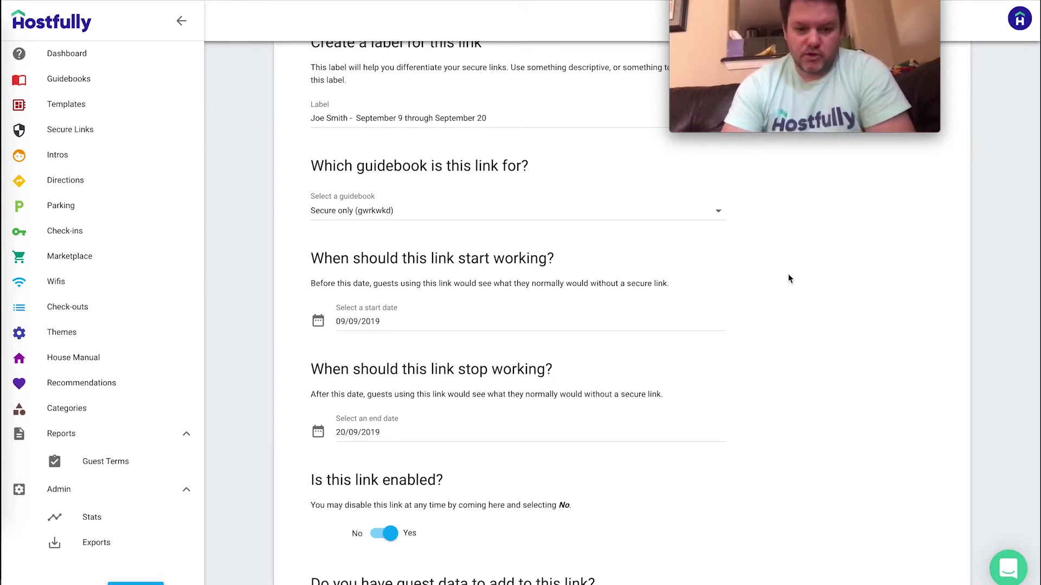
{"action": "scroll", "coordinate": [788, 279], "scroll_direction": "down", "scroll_amount": 2}
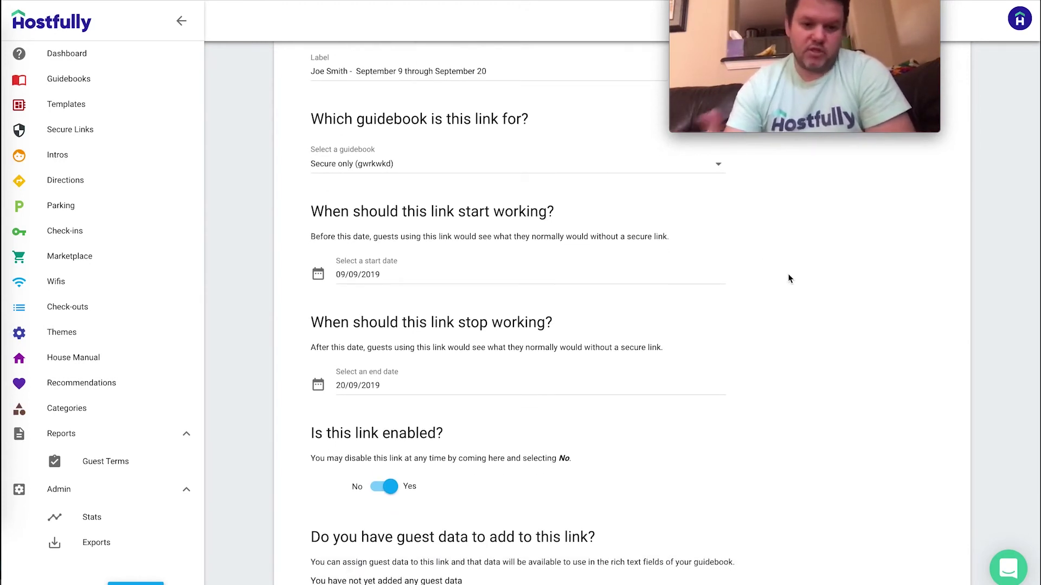
- Keep 'Is this link enabled?' set to Yes and save the token
{"action": "scroll", "coordinate": [789, 278], "scroll_direction": "down", "scroll_amount": 3}
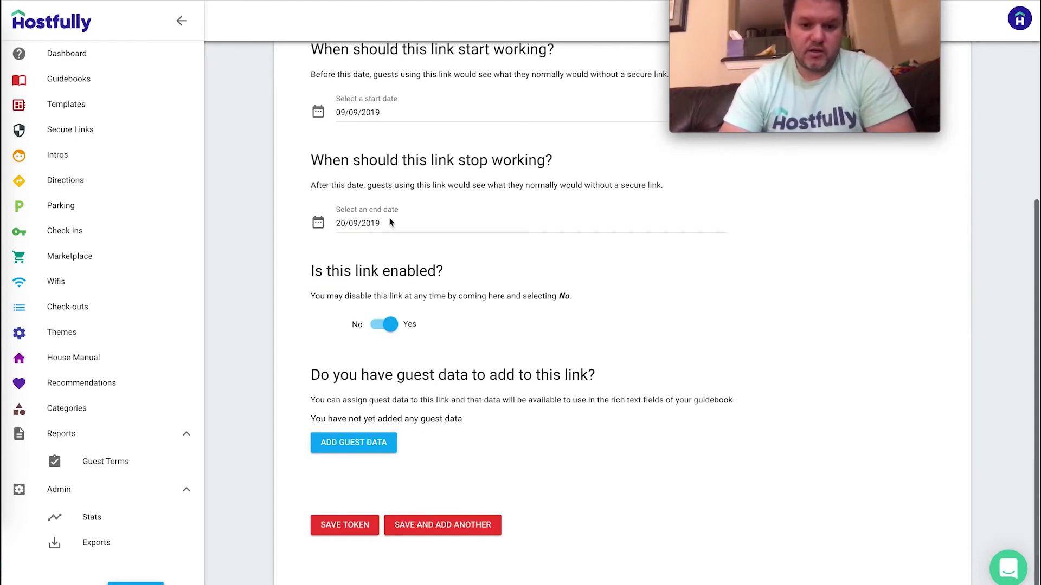
{"action": "left_click", "coordinate": [389, 325]}
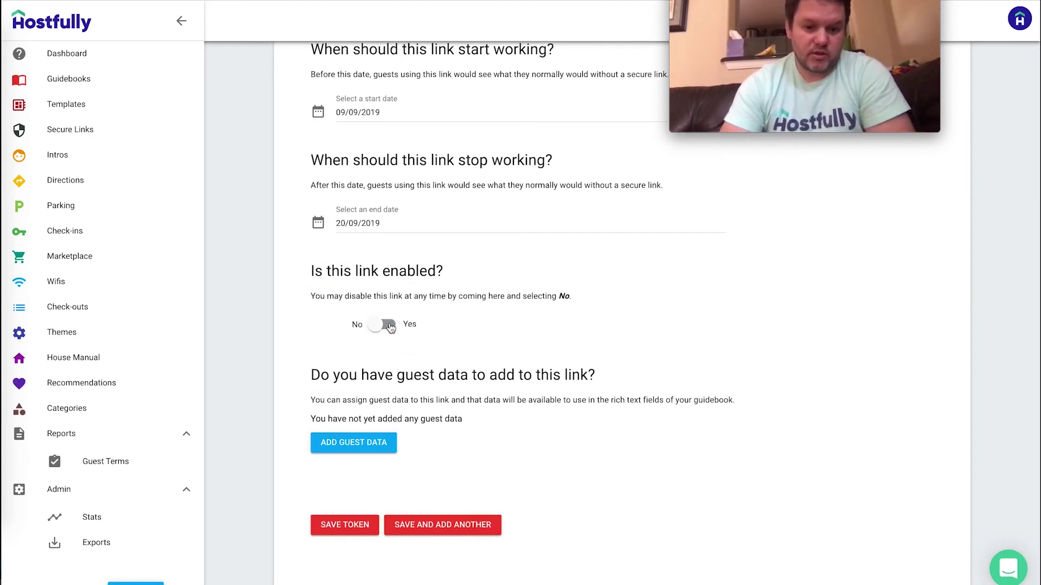
{"action": "left_click", "coordinate": [389, 325]}
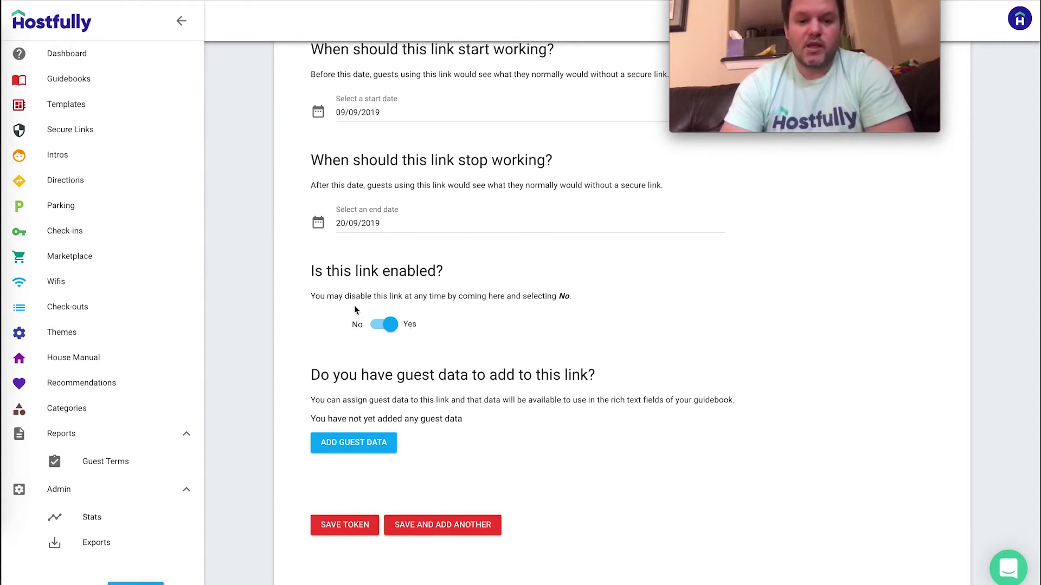
{"action": "left_click", "coordinate": [313, 374]}
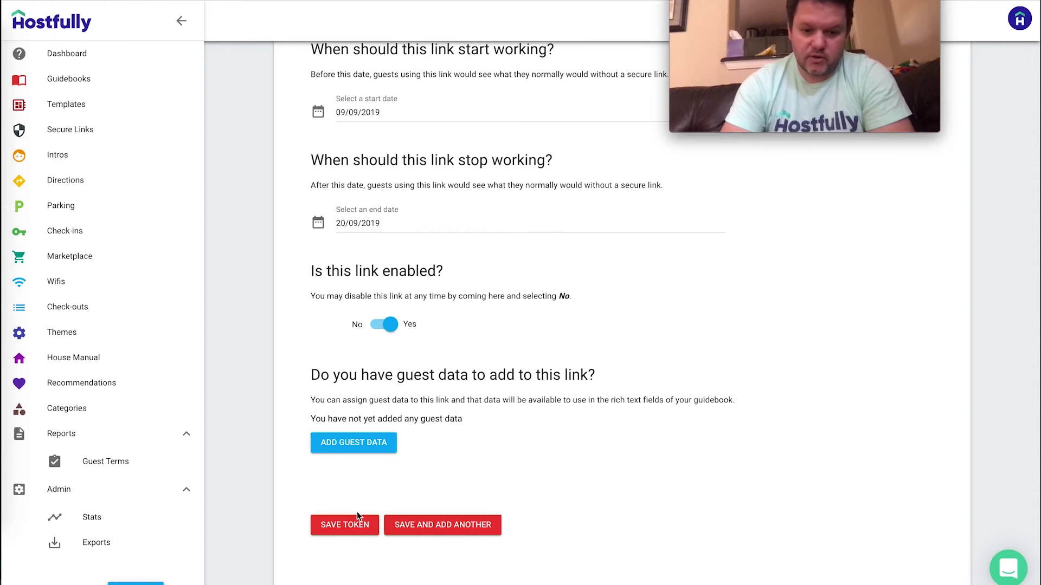
{"action": "scroll", "coordinate": [484, 356], "scroll_direction": "up", "scroll_amount": 5}
{"action": "scroll", "coordinate": [484, 356], "scroll_direction": "down", "scroll_amount": 5}
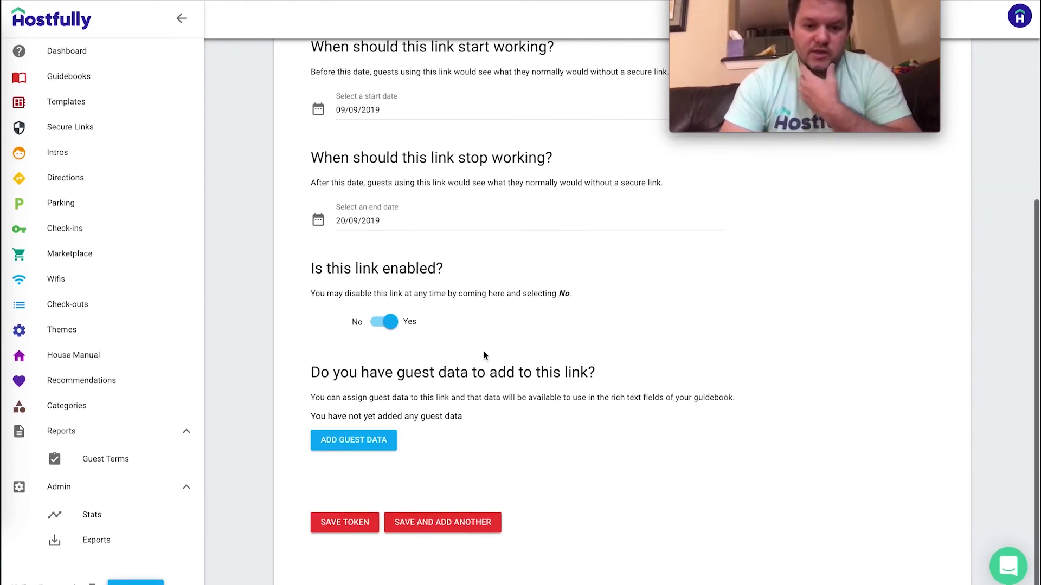
{"action": "left_click", "coordinate": [346, 524]}
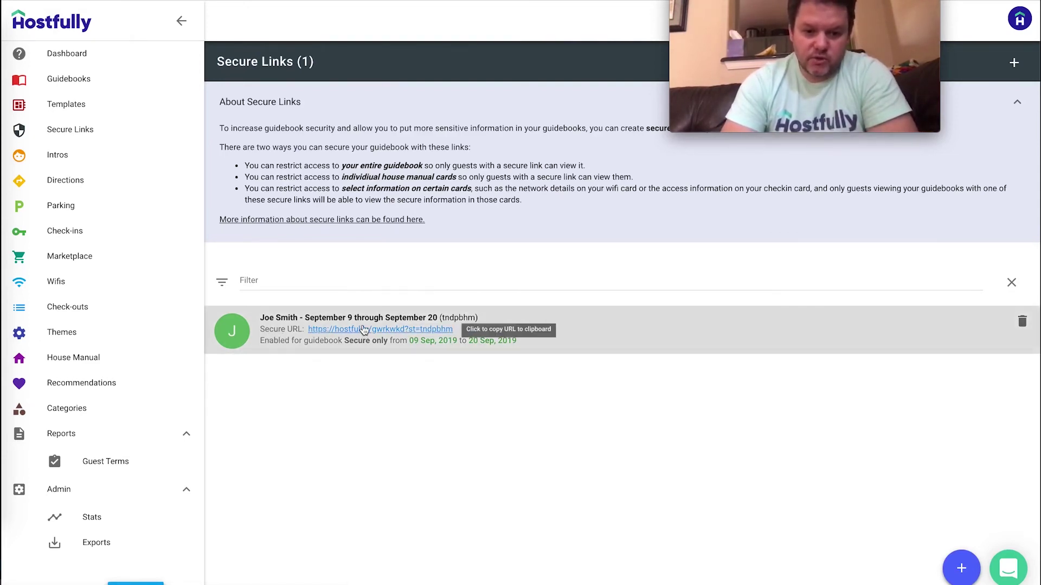
- Copy the new secure URL and bring the incognito 'Secure only' not-authorized window to the front
{"action": "left_click", "coordinate": [423, 331]}
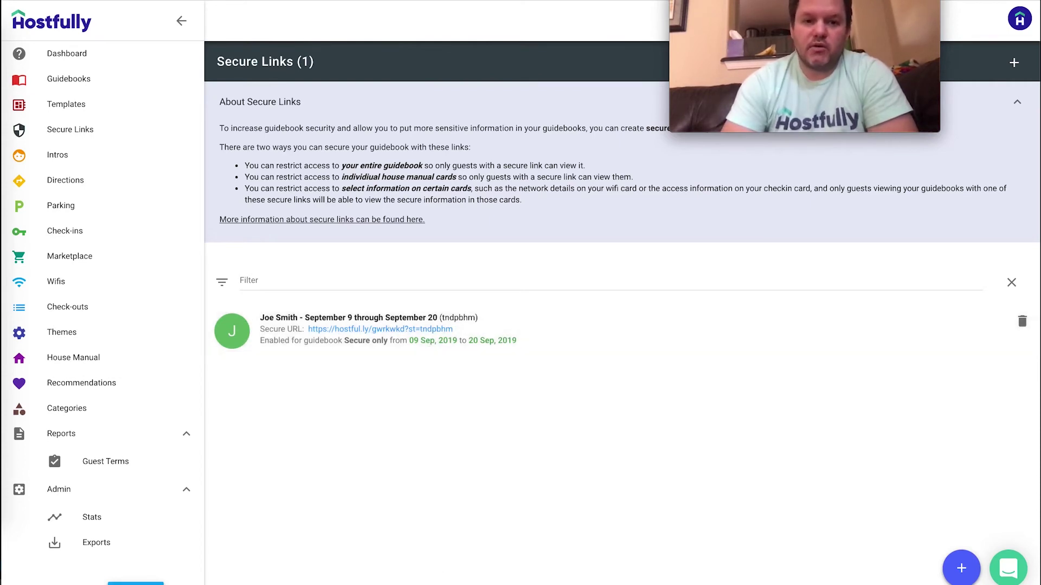
{"action": "left_click", "coordinate": [290, 0]}
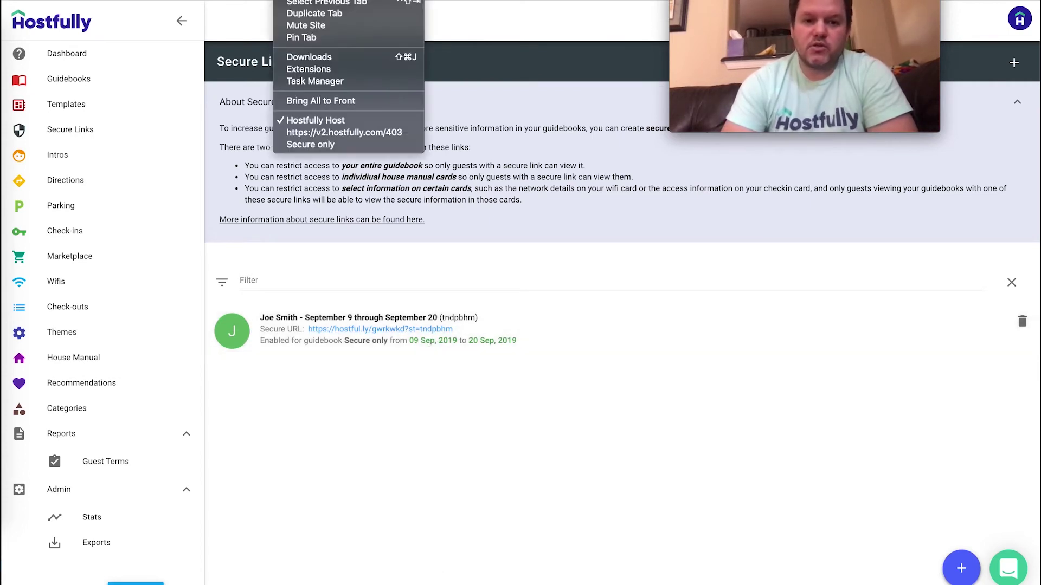
{"action": "left_click", "coordinate": [374, 145]}
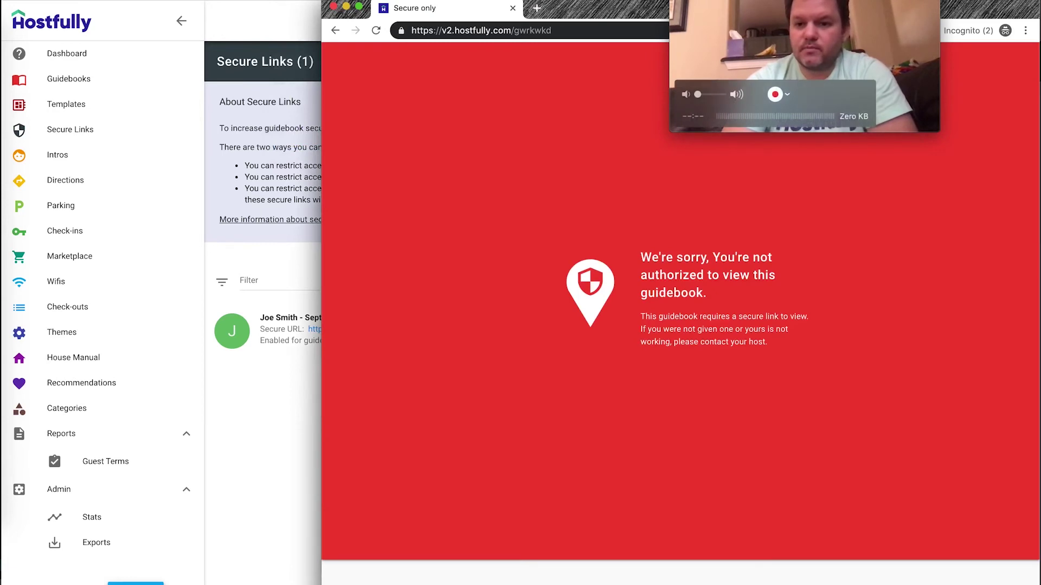
{"action": "left_click_drag", "start_coordinate": [781, 6], "coordinate": [870, 444]}
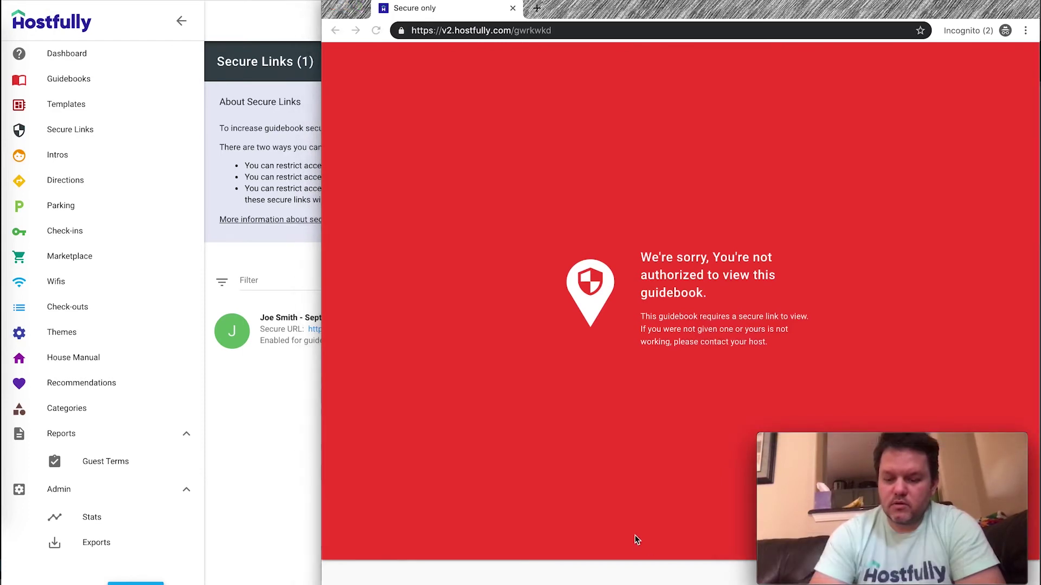
{"action": "left_click", "coordinate": [658, 87]}
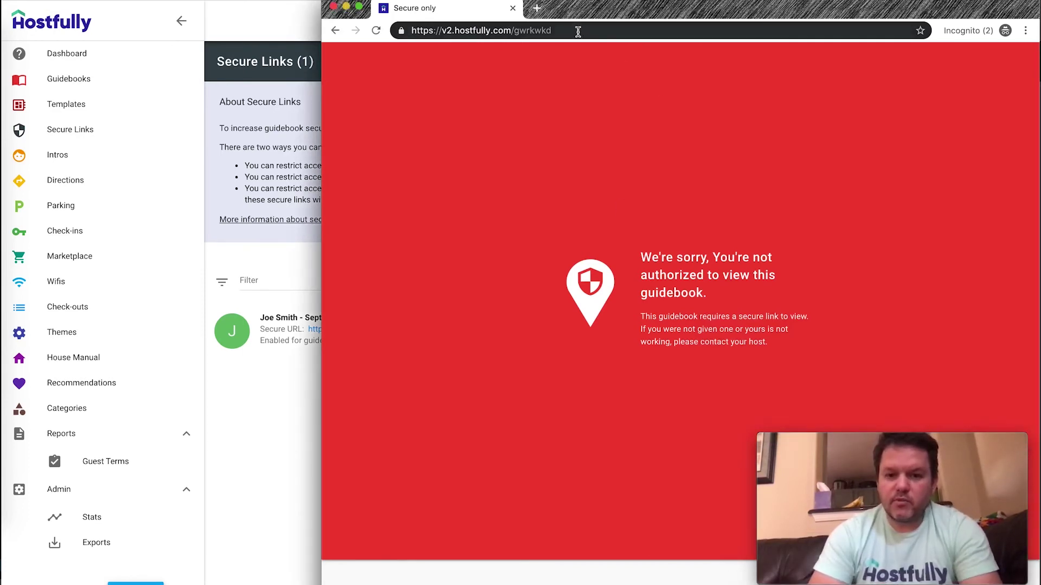
- Paste the copied secure link into the incognito address bar and load the Secure only guidebook
{"action": "left_click", "coordinate": [578, 32]}
{"action": "key", "text": "super+v"}
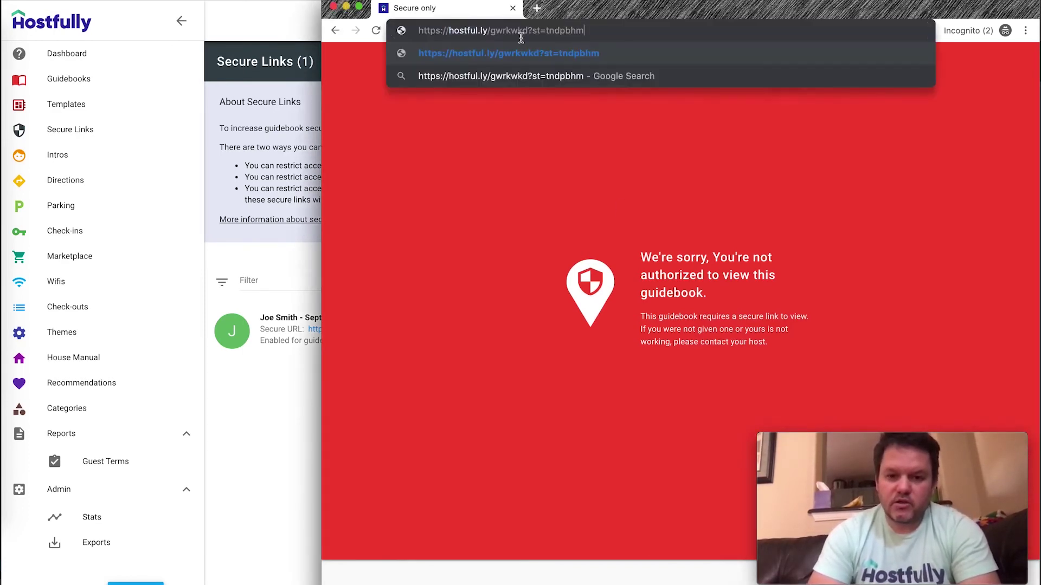
{"action": "left_click", "coordinate": [528, 30]}
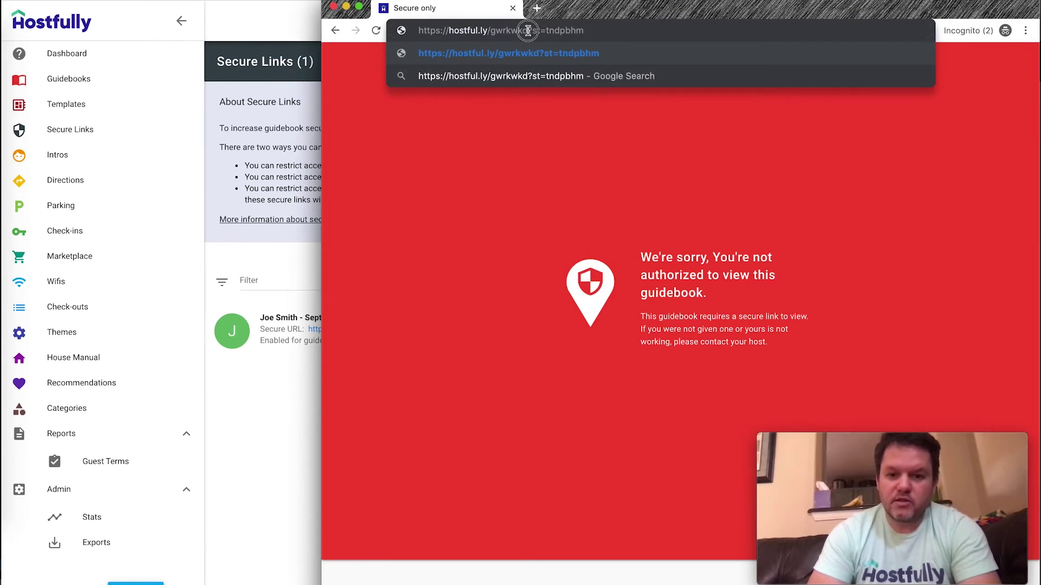
{"action": "left_click_drag", "start_coordinate": [528, 30], "coordinate": [610, 32]}
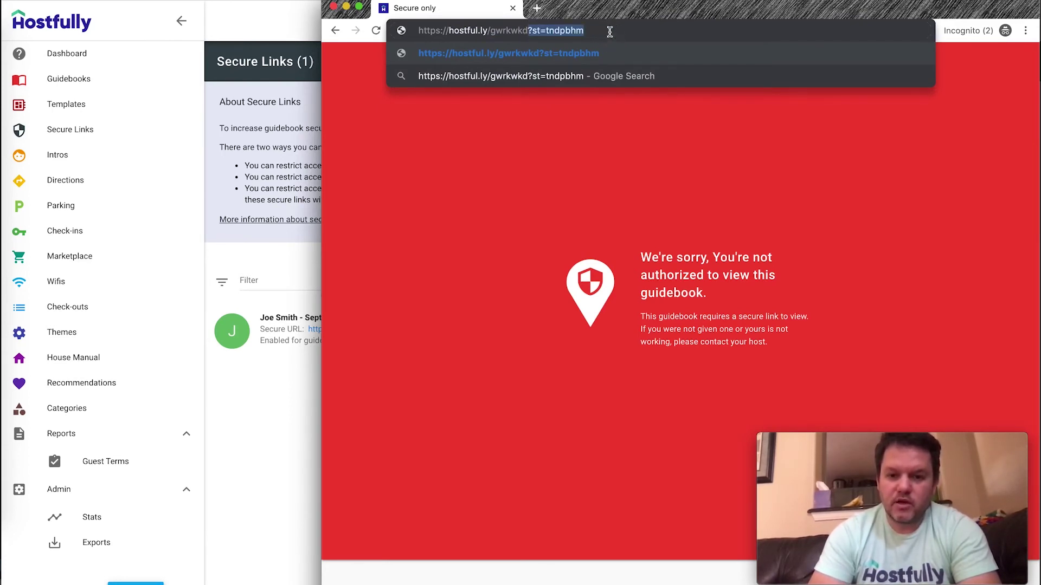
{"action": "key", "text": "Return"}
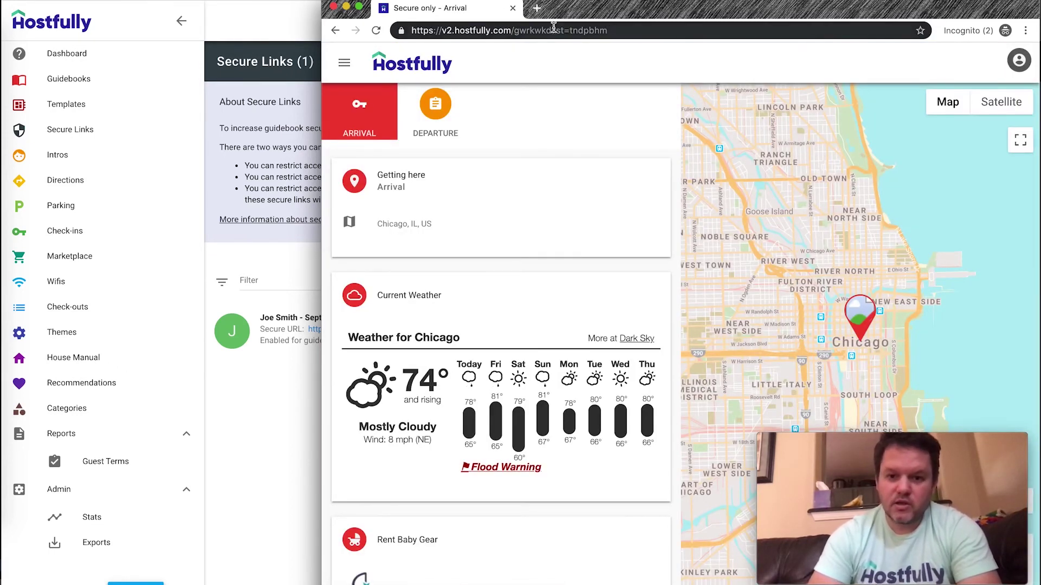
- View the Departure and Arrival sections, then delete '/arrival' and the secure code from the address
{"action": "left_click", "coordinate": [599, 31]}
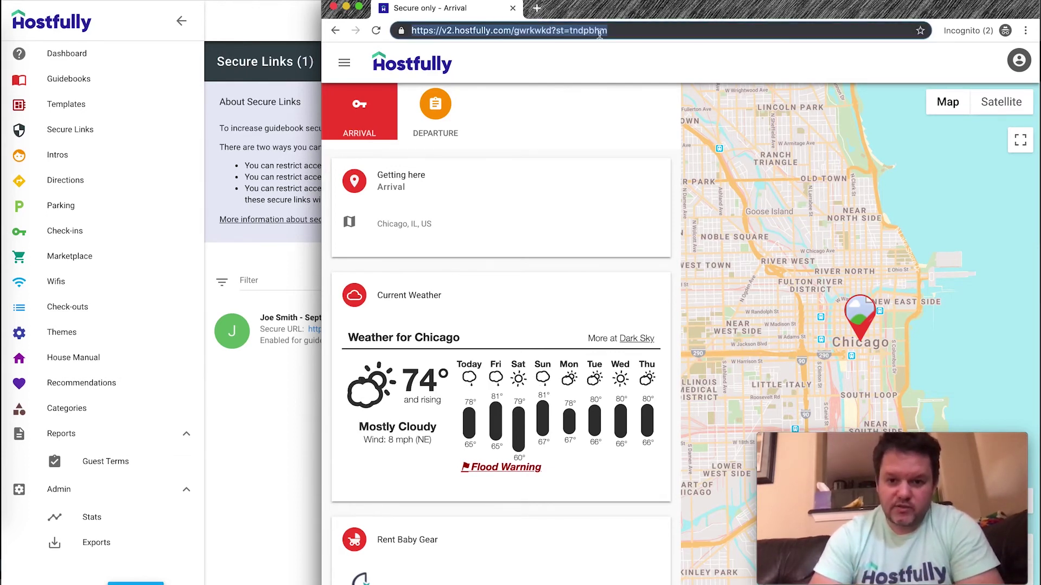
{"action": "left_click", "coordinate": [629, 38]}
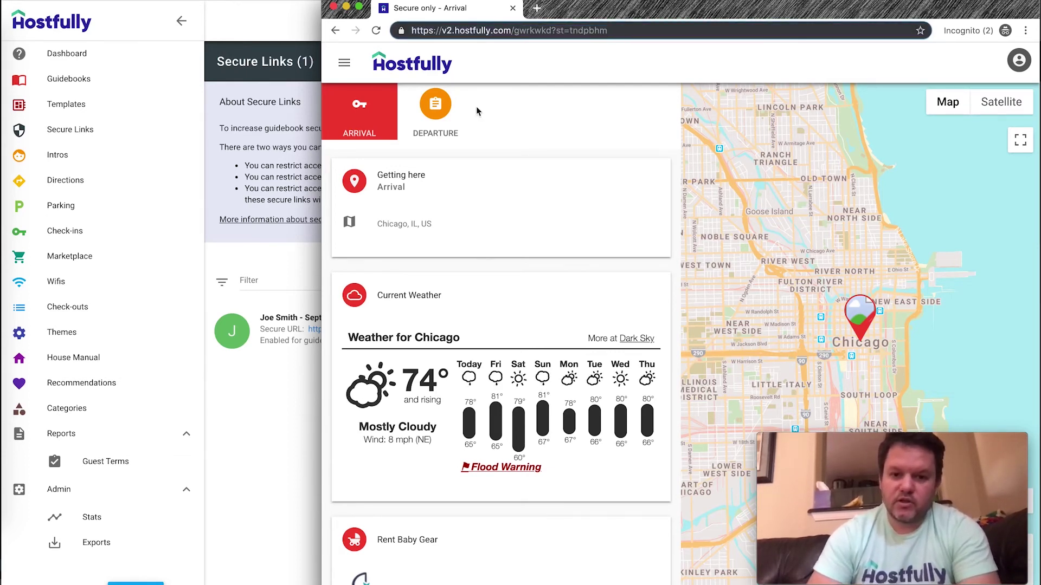
{"action": "left_click", "coordinate": [439, 112]}
{"action": "left_click", "coordinate": [368, 109]}
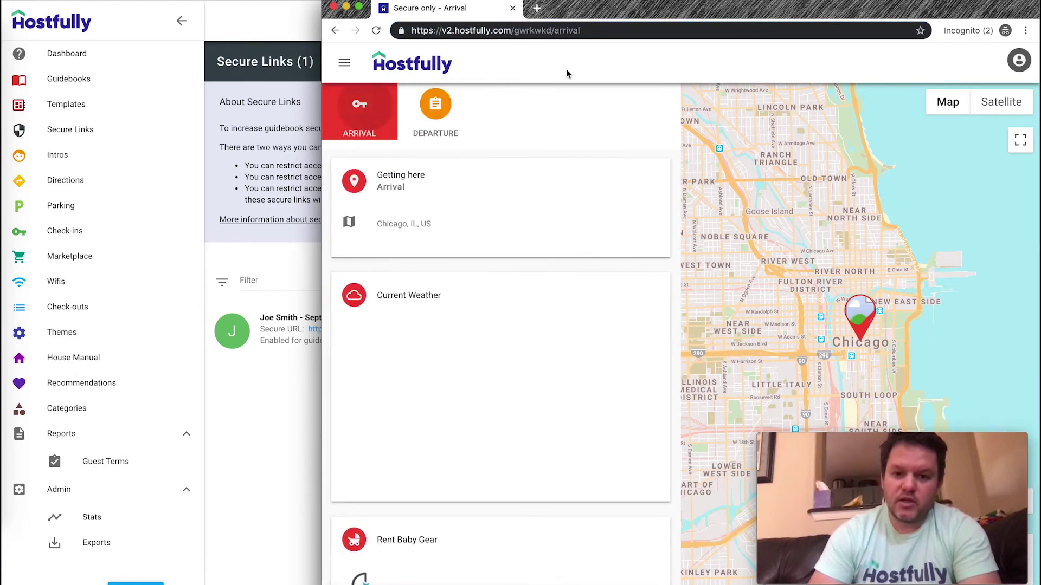
{"action": "left_click_drag", "start_coordinate": [551, 32], "coordinate": [632, 40]}
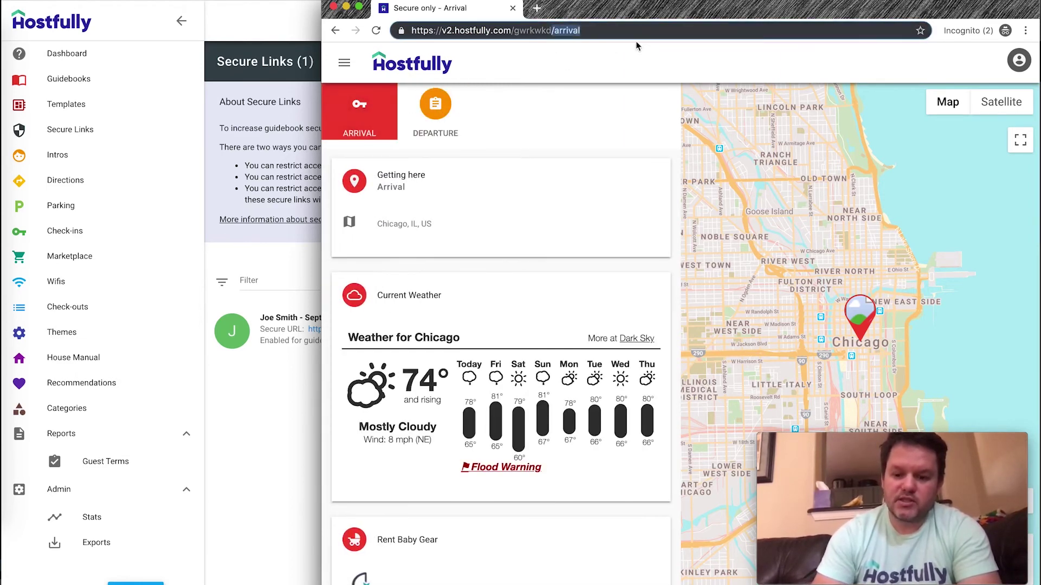
{"action": "key", "text": "BackSpace"}
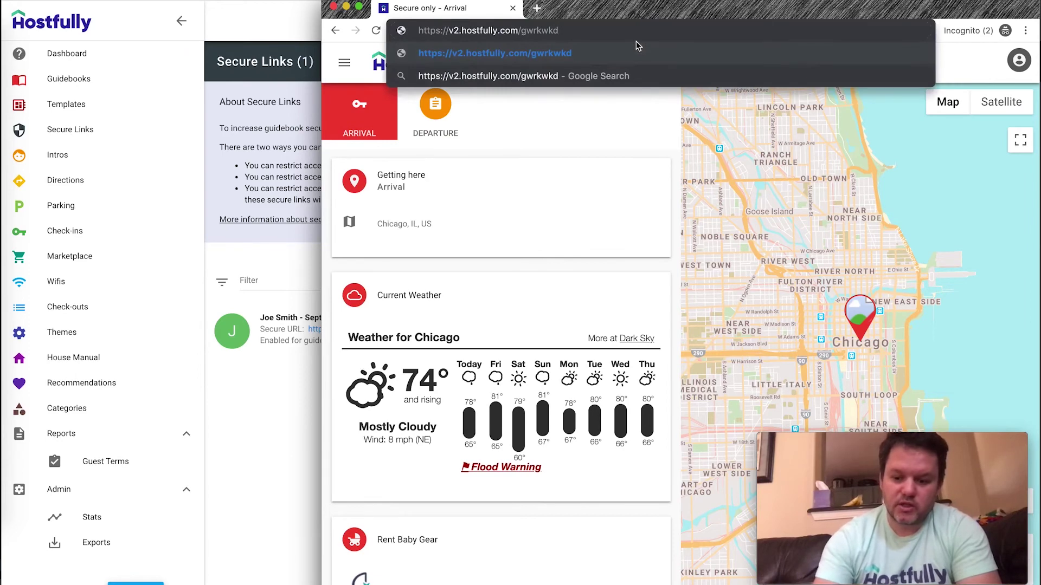
- Load the plain guidebook address, check Departure and Arrival, copy it, and close the incognito window
{"action": "key", "text": "Return"}
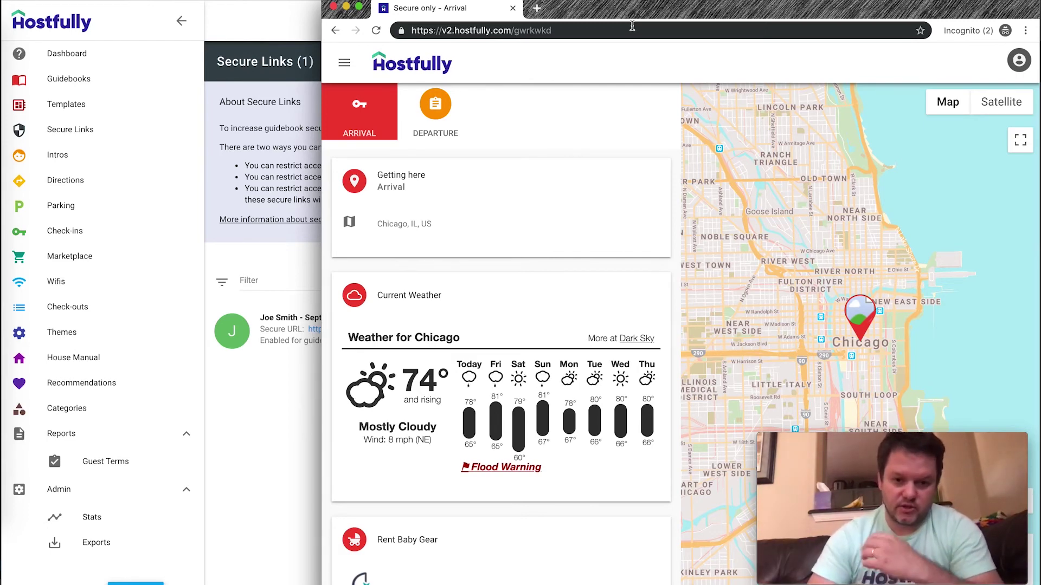
{"action": "scroll", "coordinate": [475, 156], "scroll_direction": "down", "scroll_amount": 4}
{"action": "scroll", "coordinate": [476, 157], "scroll_direction": "up", "scroll_amount": 4}
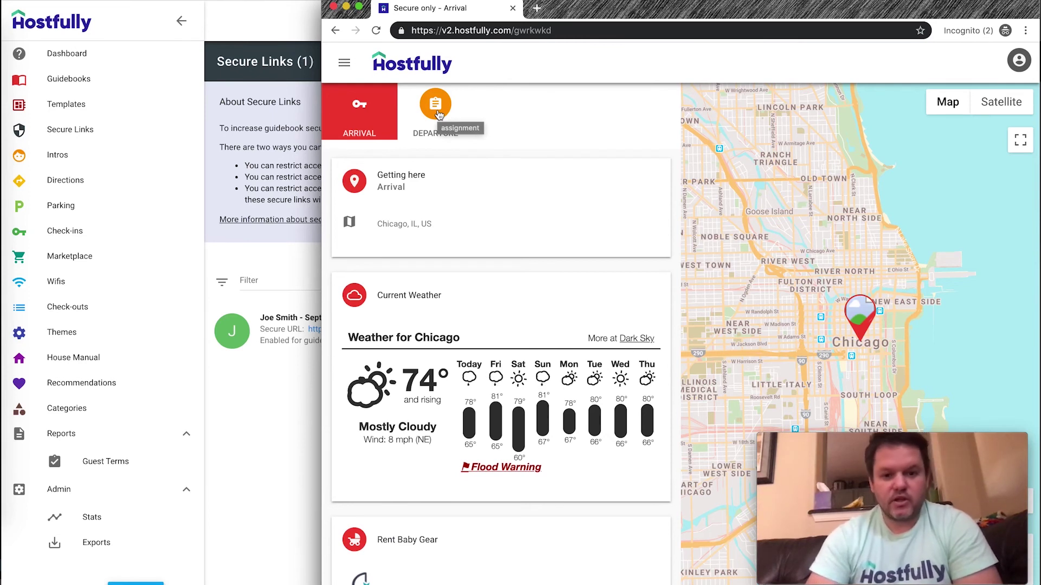
{"action": "left_click", "coordinate": [437, 108]}
{"action": "left_click", "coordinate": [358, 111]}
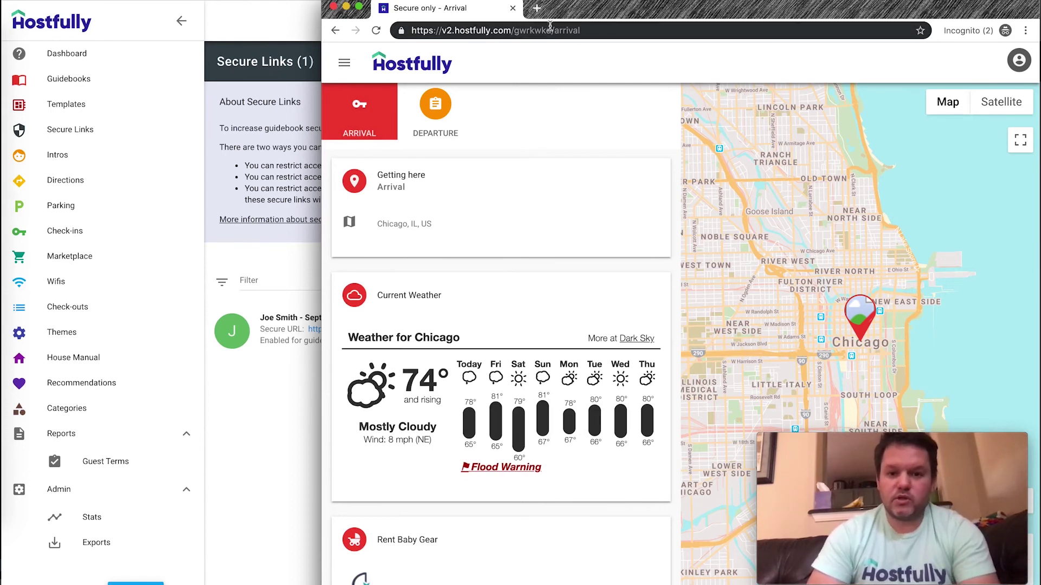
{"action": "left_click_drag", "start_coordinate": [552, 30], "coordinate": [408, 34]}
{"action": "key", "text": "super+c"}
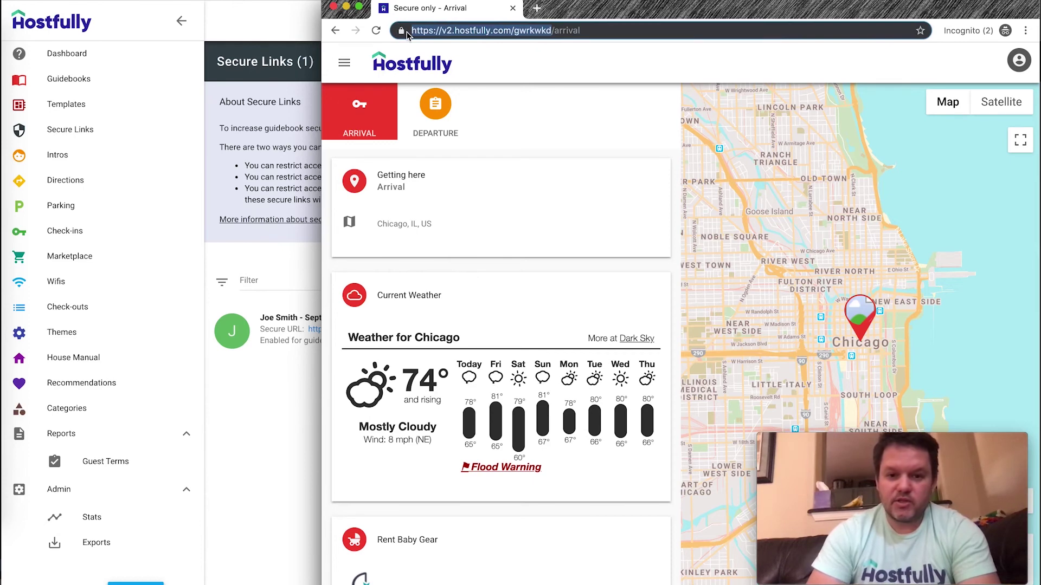
{"action": "left_click", "coordinate": [334, 8]}
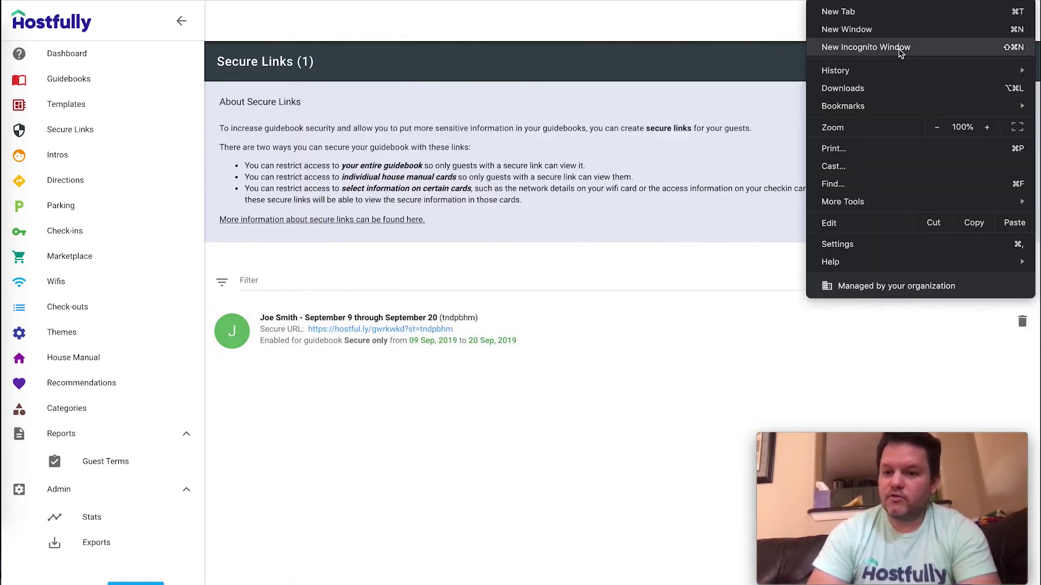
- Open a new incognito window and load the plain guidebook address in it
{"action": "left_click", "coordinate": [898, 51]}
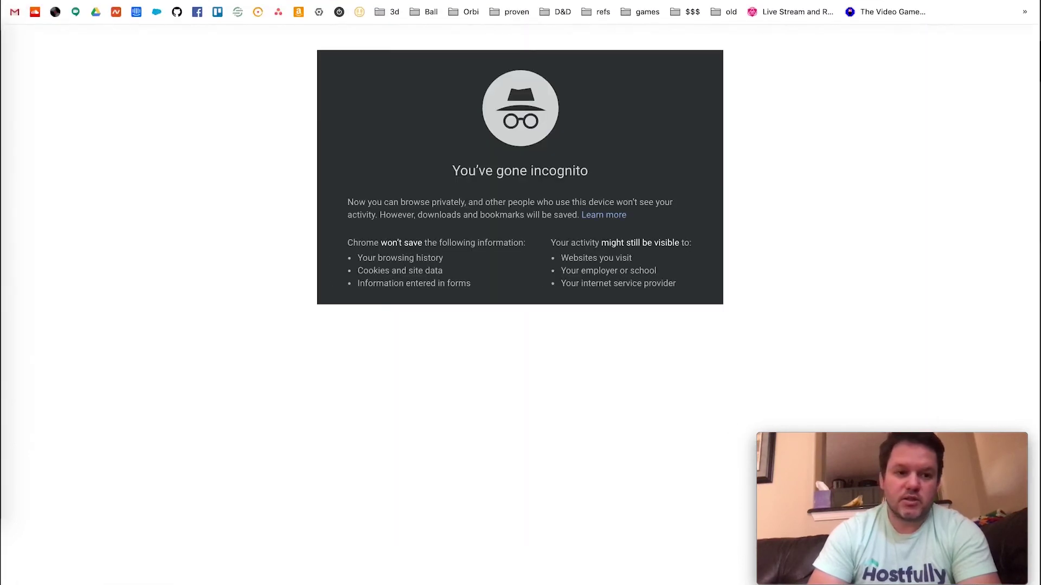
{"action": "key", "text": "ctrl+super+f"}
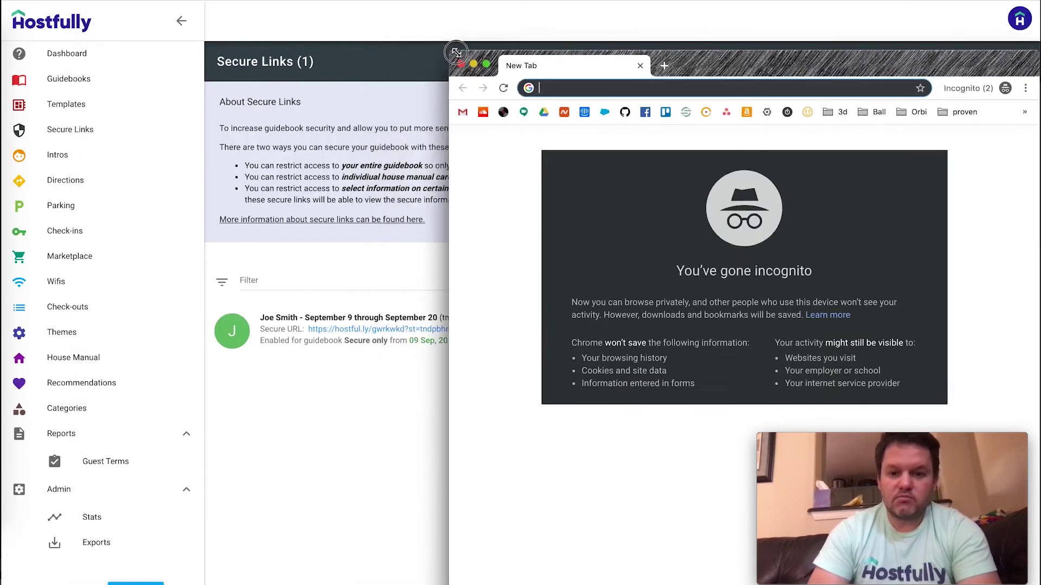
{"action": "key", "text": "super+v"}
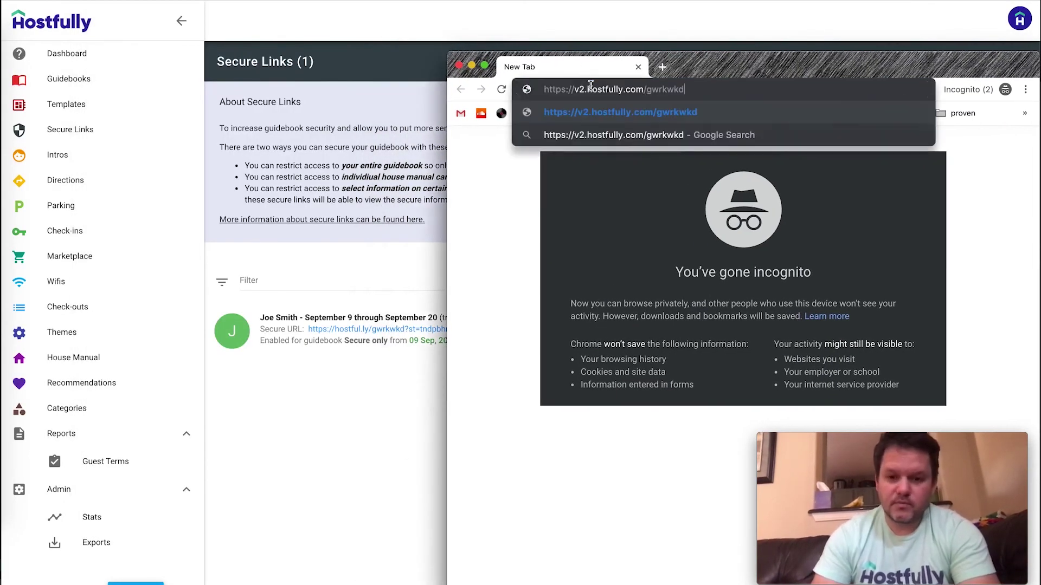
{"action": "key", "text": "Return"}
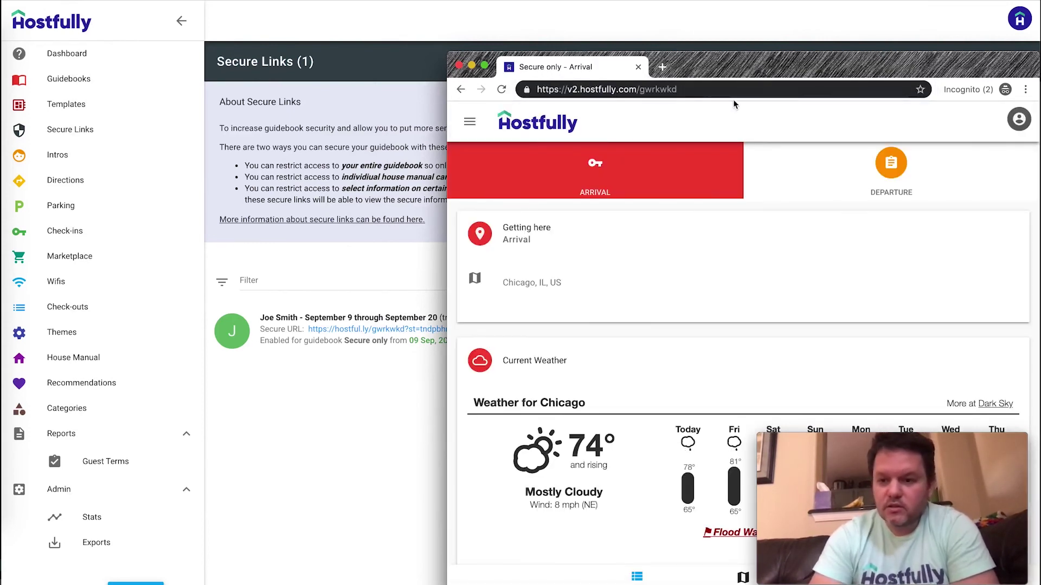
- Exit all incognito windows and load the plain address in a fresh incognito session, which is refused as not authorized
{"action": "left_click", "coordinate": [984, 92]}
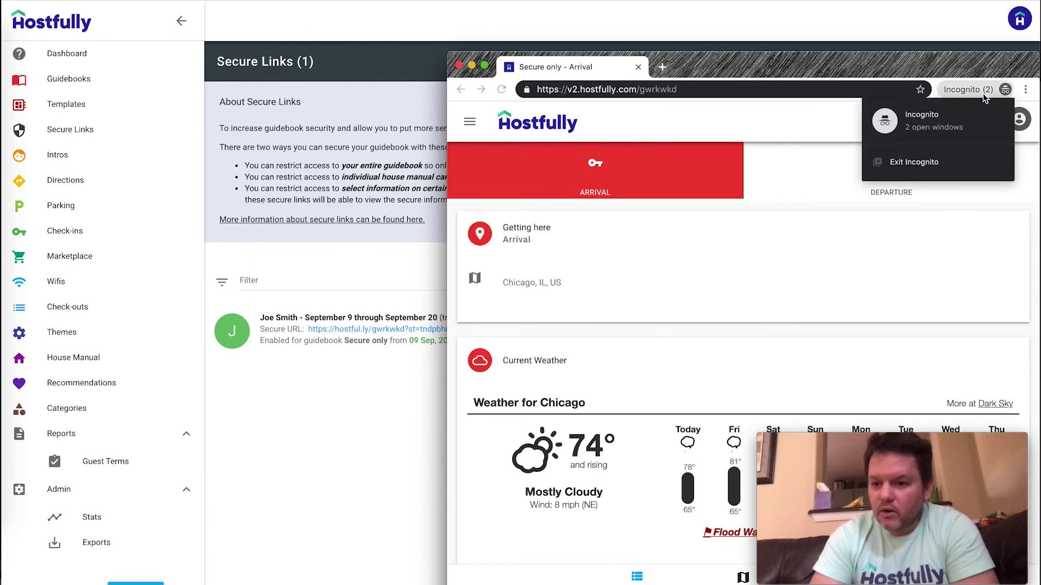
{"action": "left_click", "coordinate": [920, 168]}
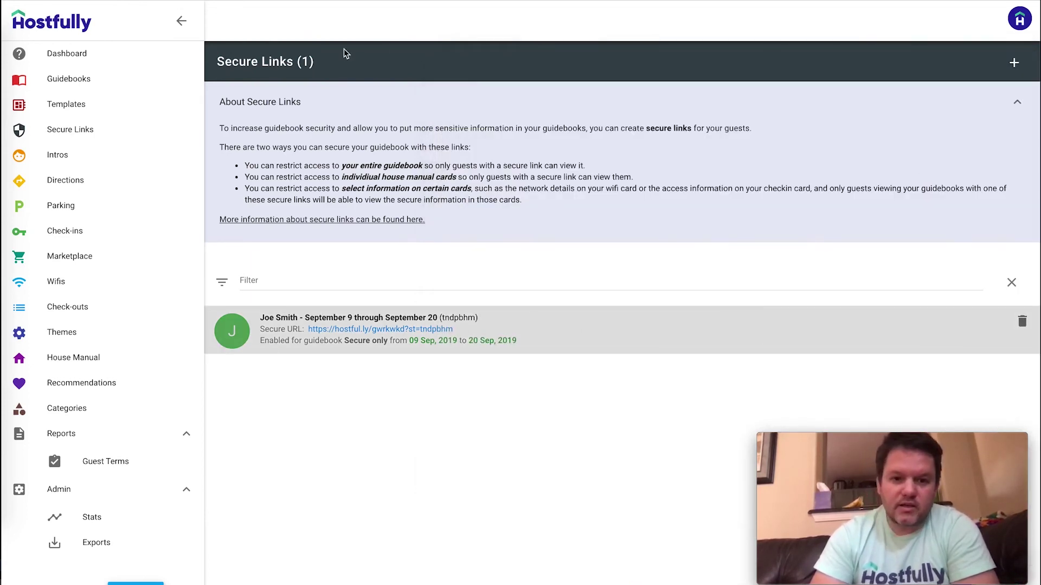
{"action": "left_click", "coordinate": [1027, 1]}
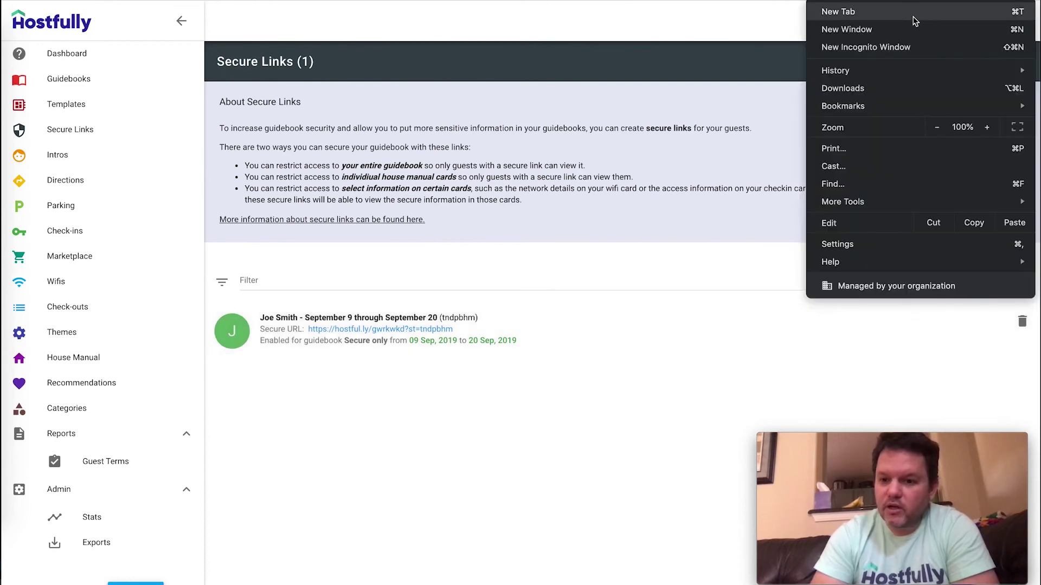
{"action": "left_click", "coordinate": [901, 48]}
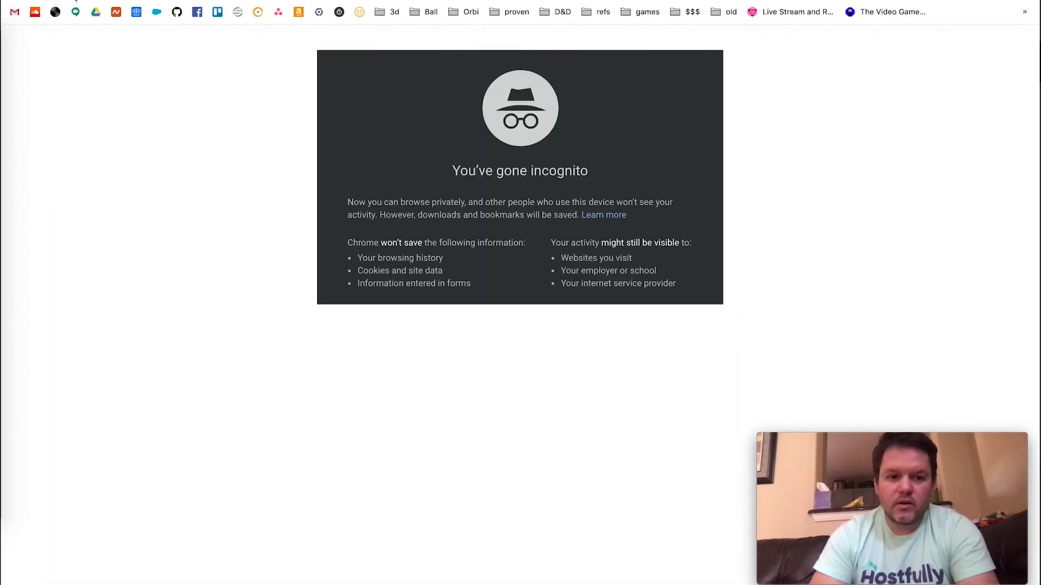
{"action": "key", "text": "ctrl+super+f"}
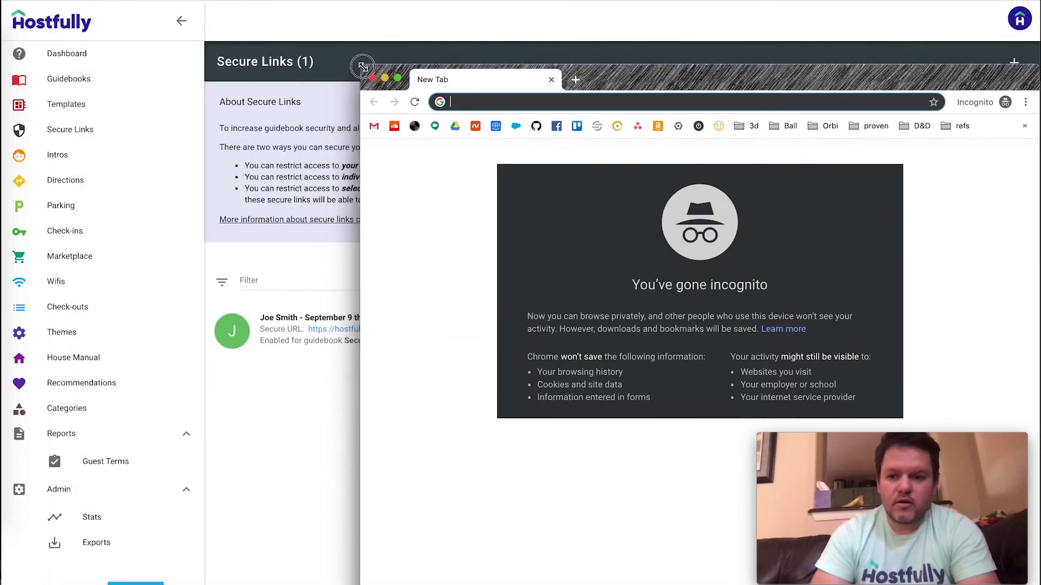
{"action": "key", "text": "super+v"}
{"action": "key", "text": "Return"}
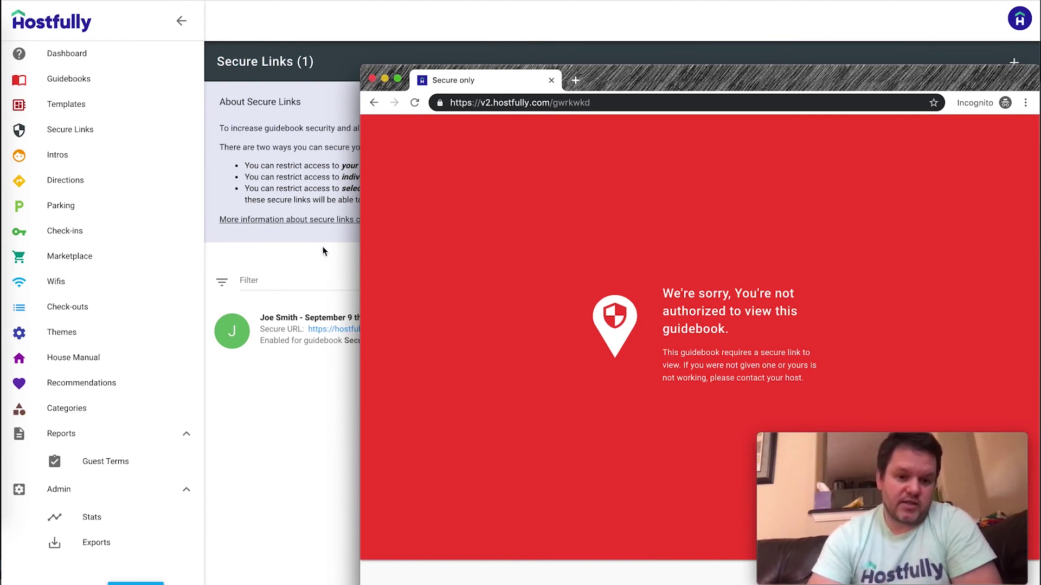
{"action": "left_click", "coordinate": [372, 79]}
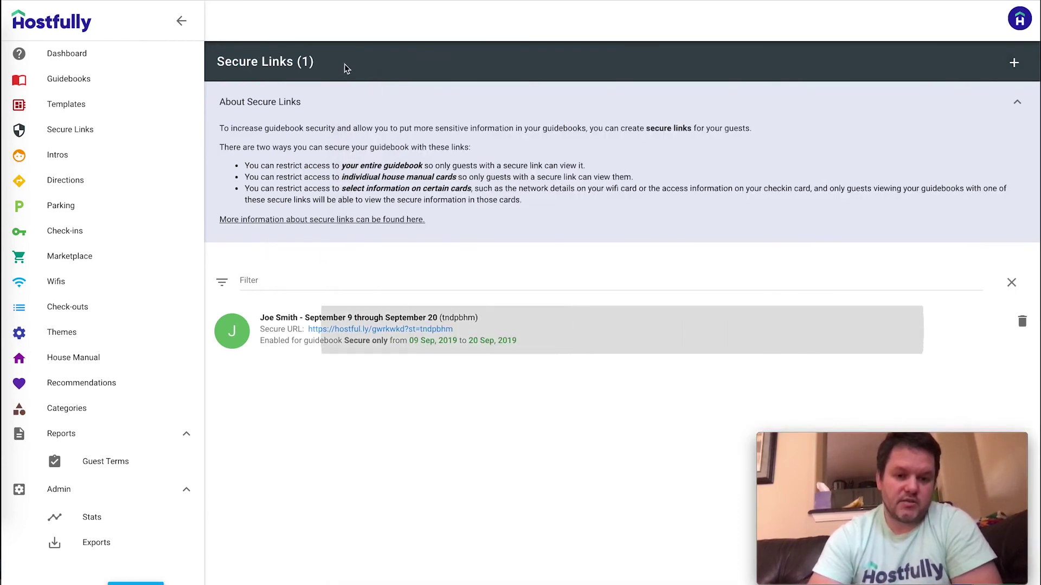